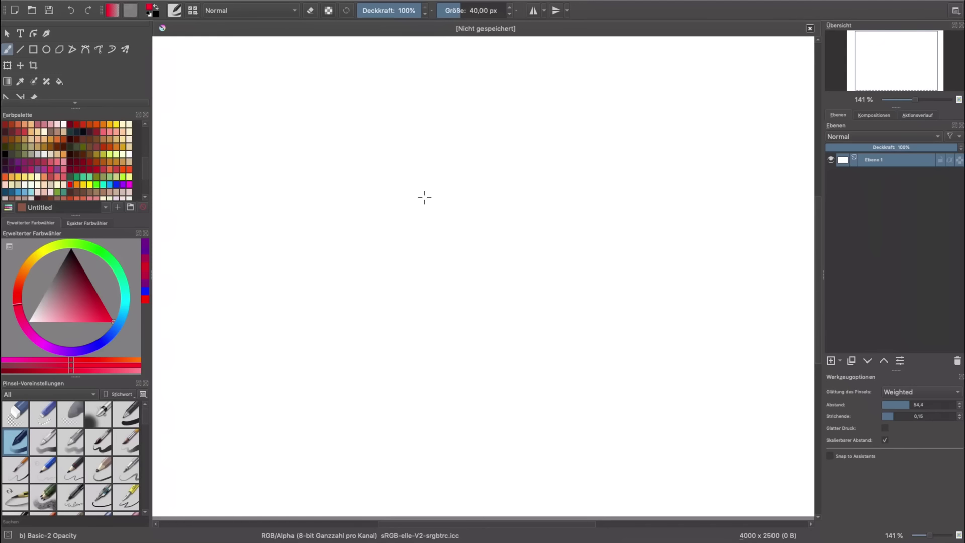
- Choose the Pencil-3 Large 4B brush, add a new layer above Ebene 1, and set the colour to black
left_click(97, 470)
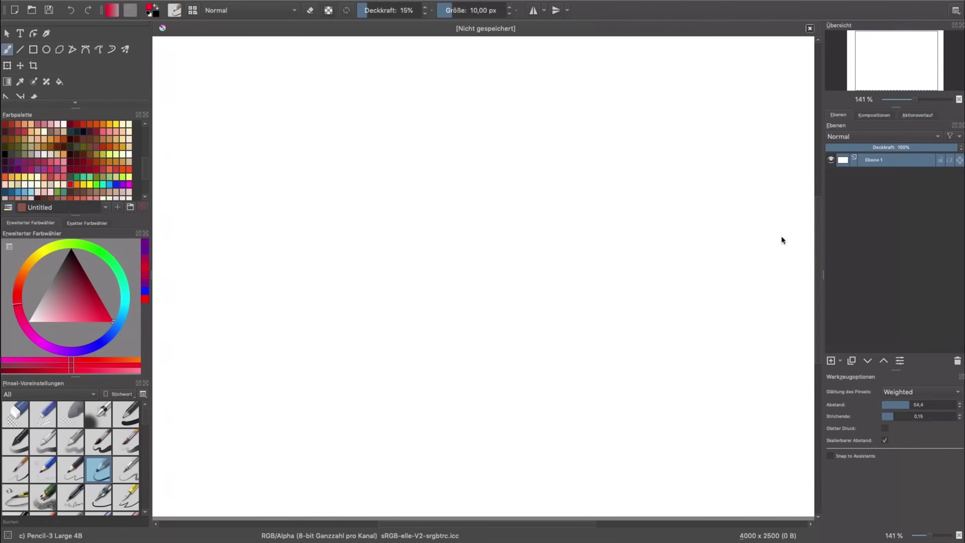
left_click(831, 361)
left_click_drag(69, 278, 71, 250)
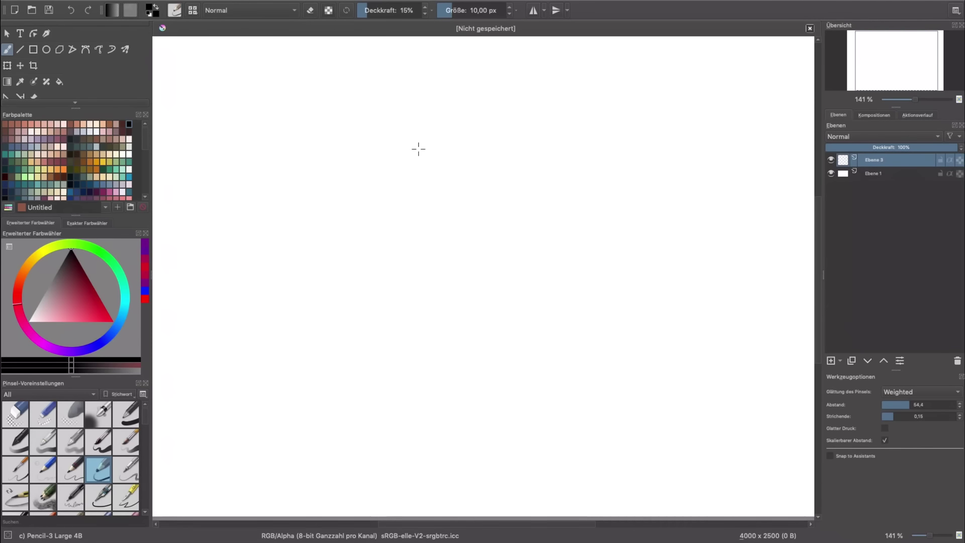
- Sketch the first box shape in light pencil, with hatching along its left side
mouse_move(431, 115)
left_mouse_down()
mouse_move(378, 190)
mouse_move(387, 254)
left_mouse_up()
mouse_move(378, 196)
left_mouse_down()
mouse_move(405, 313)
mouse_move(402, 301)
left_mouse_up()
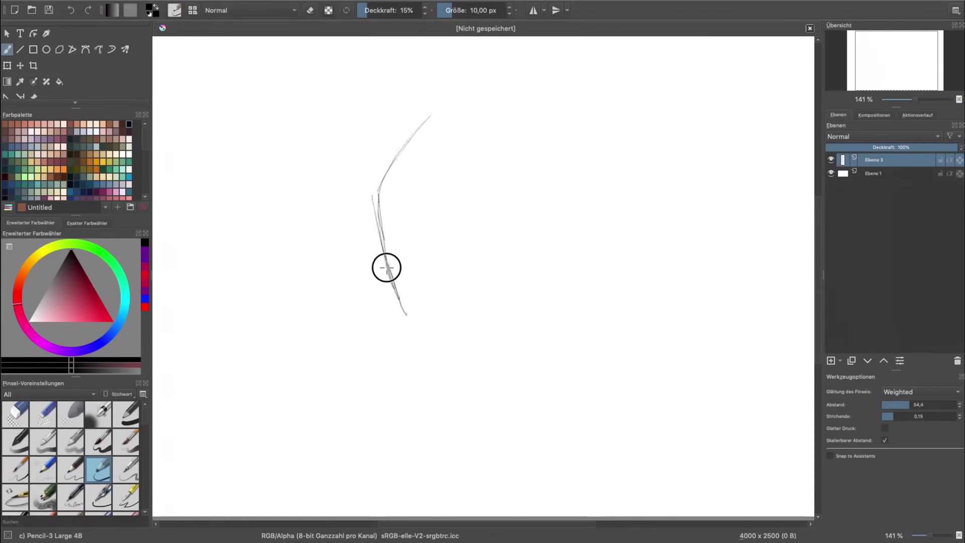
mouse_move(388, 267)
left_mouse_down()
mouse_move(396, 142)
mouse_move(402, 179)
mouse_move(423, 116)
mouse_move(390, 217)
left_mouse_up()
left_click_drag(395, 230, 398, 269)
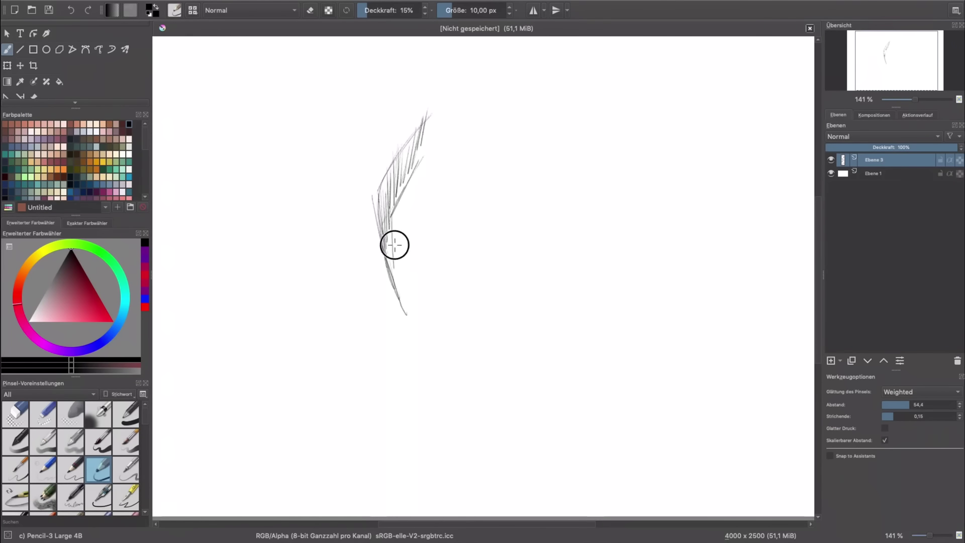
left_click_drag(457, 188, 467, 242)
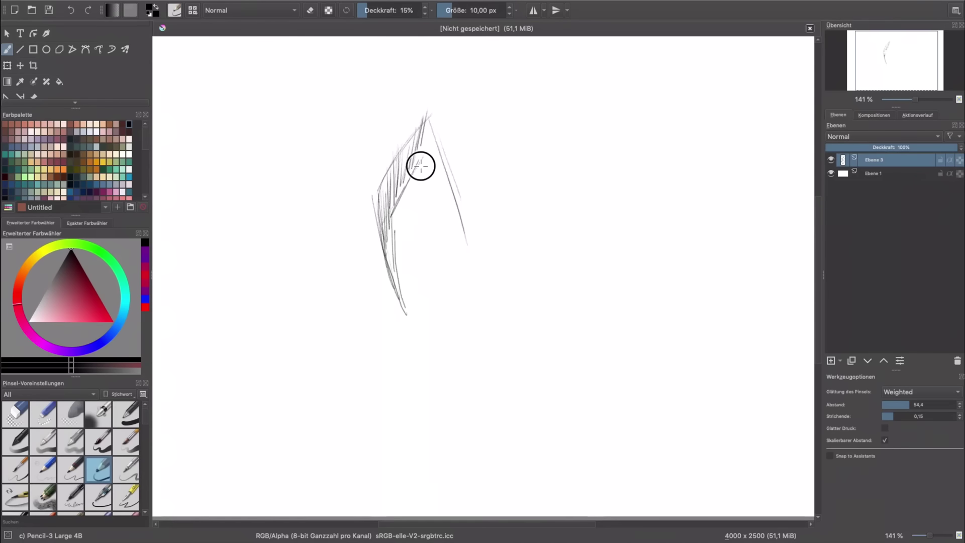
mouse_move(428, 173)
left_mouse_down()
mouse_move(455, 214)
mouse_move(413, 316)
left_mouse_up()
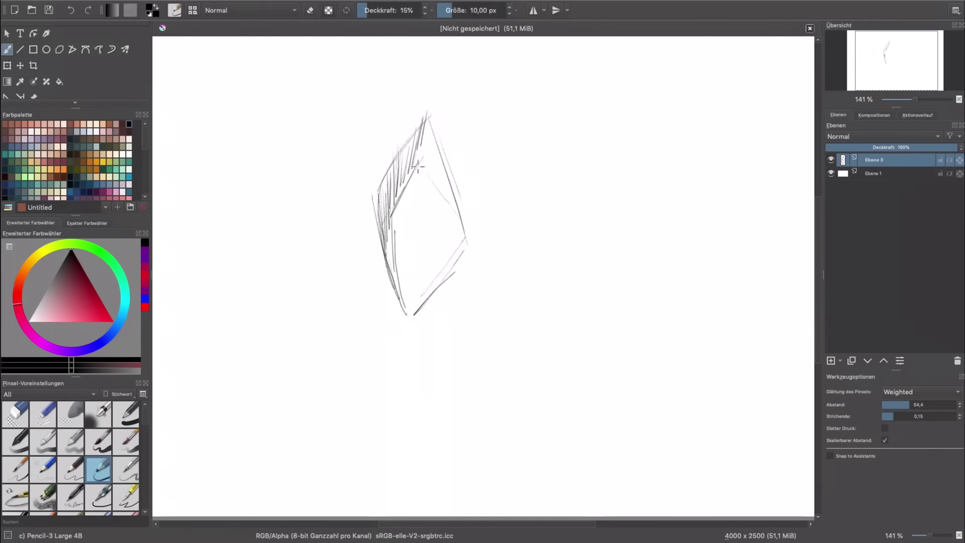
- Sketch a second box shape to the right, then switch to the Basic-2 Opacity brush
mouse_move(469, 133)
left_mouse_down()
mouse_move(525, 179)
mouse_move(484, 239)
left_mouse_up()
mouse_move(513, 161)
left_mouse_down()
mouse_move(540, 262)
mouse_move(529, 271)
left_mouse_up()
left_click_drag(477, 245, 554, 277)
mouse_move(476, 336)
left_mouse_down()
mouse_move(533, 284)
mouse_move(488, 342)
left_mouse_up()
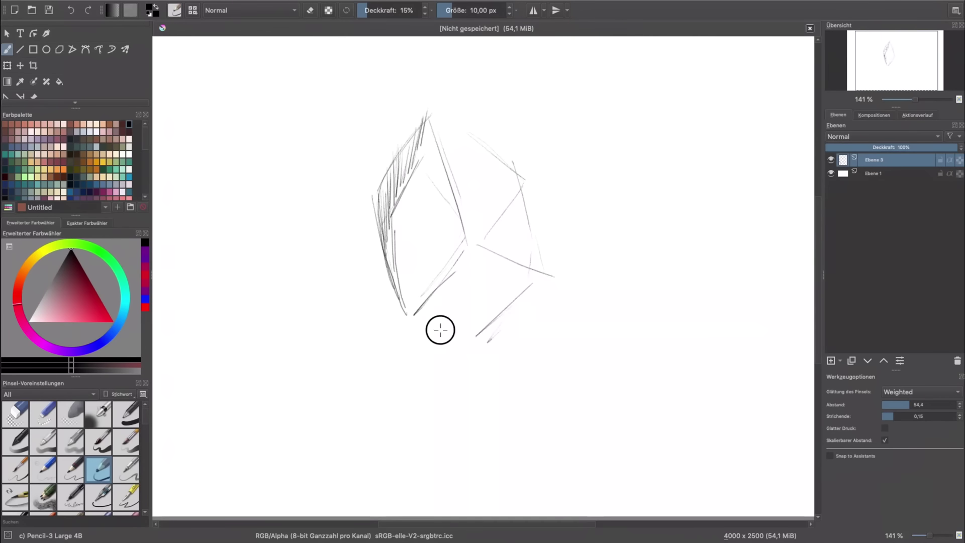
mouse_move(422, 317)
left_mouse_down()
mouse_move(485, 344)
mouse_move(538, 292)
left_mouse_up()
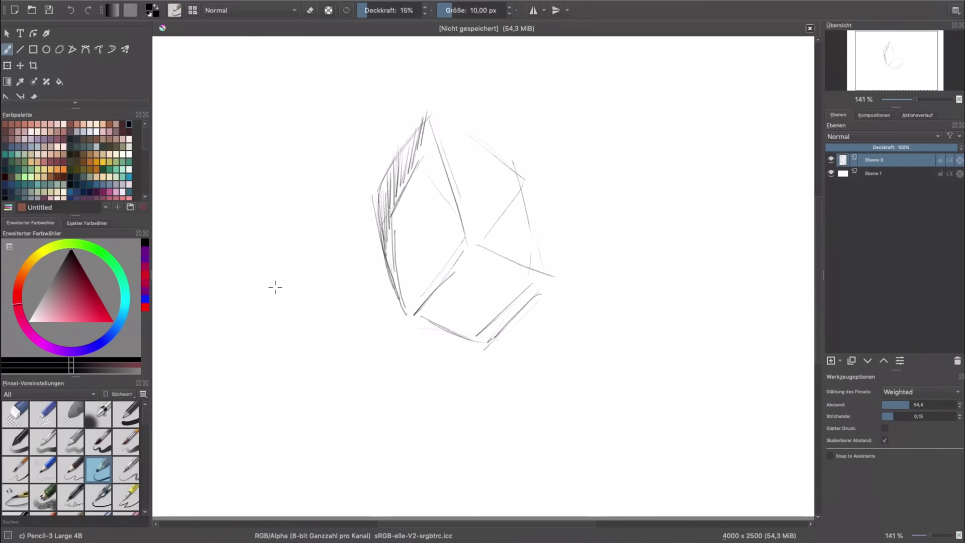
left_click(16, 440)
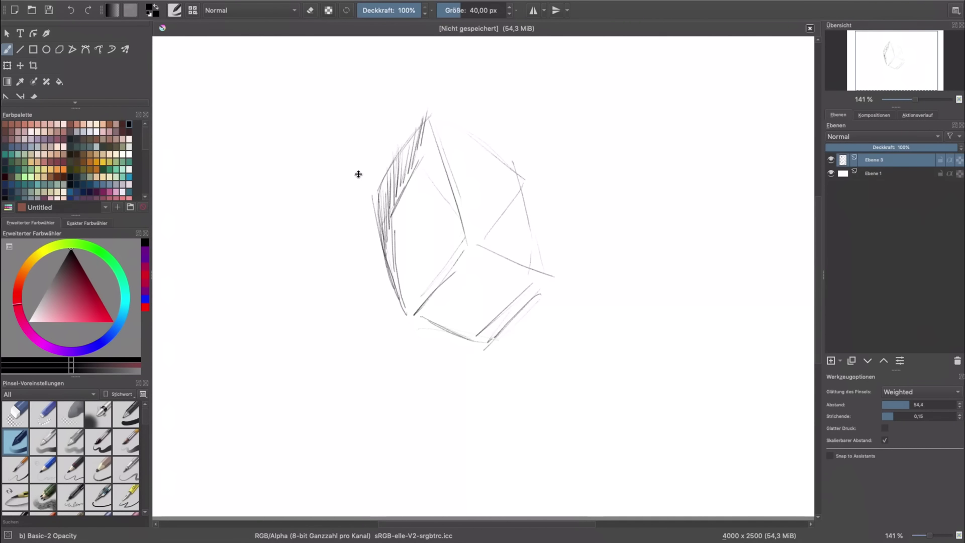
- Set the colour to black and paint a thick diagonal and a long curved test stroke
left_click_drag(66, 301, 71, 250)
mouse_move(385, 93)
left_mouse_down()
mouse_move(312, 171)
mouse_move(396, 80)
mouse_move(296, 176)
mouse_move(373, 86)
mouse_move(306, 162)
mouse_move(382, 88)
mouse_move(297, 173)
mouse_move(313, 139)
mouse_move(369, 85)
left_mouse_up()
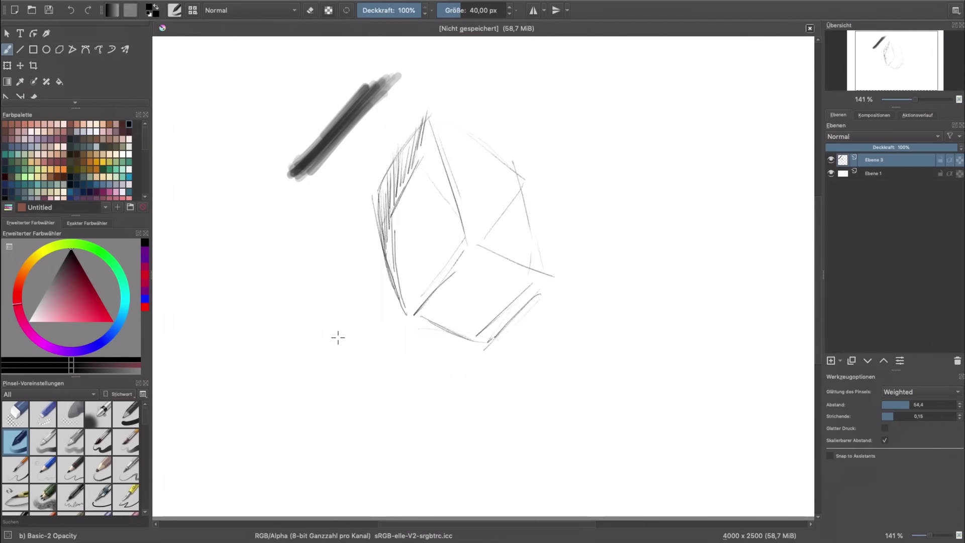
left_click_drag(302, 174, 345, 359)
- Lower brush opacity to 59% and paint a lighter curved stroke beside the first
left_click(401, 10)
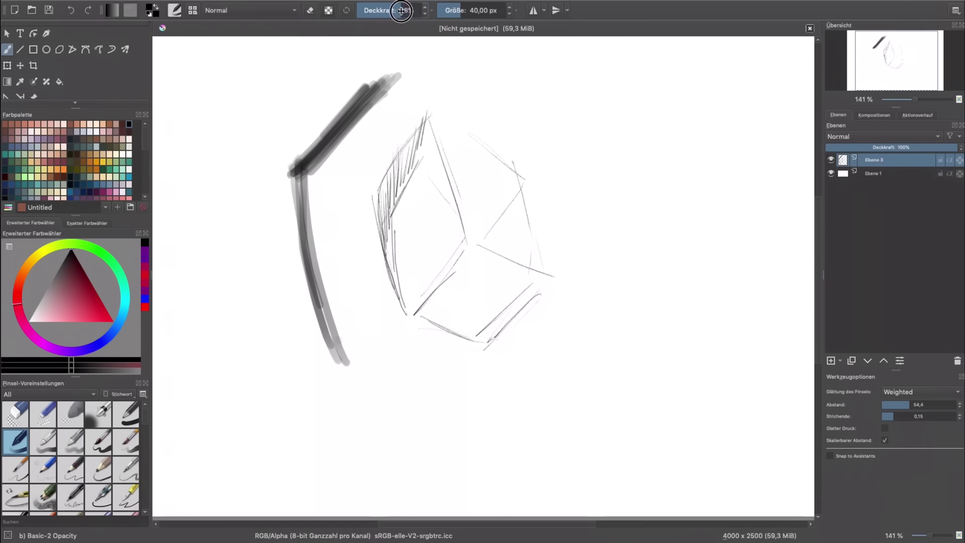
left_click_drag(401, 10, 395, 10)
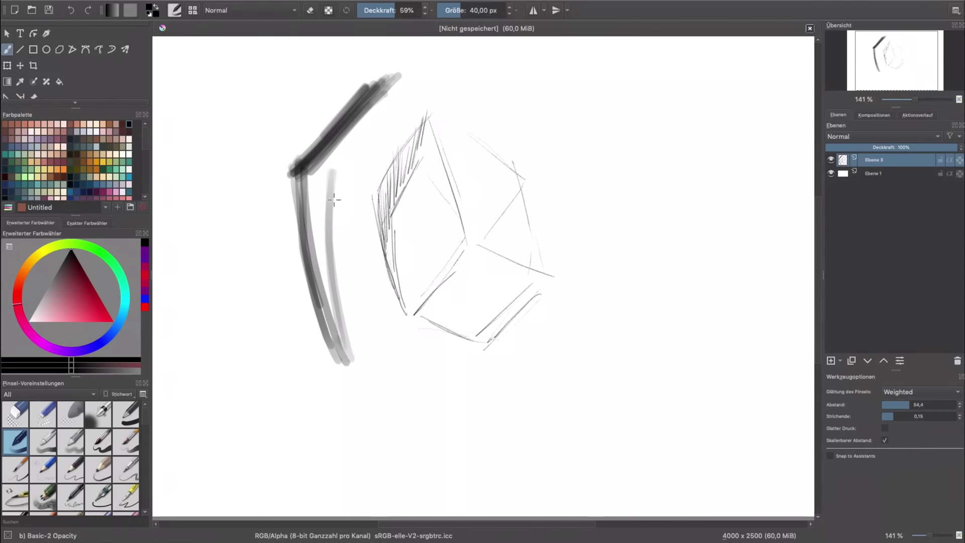
mouse_move(352, 363)
left_mouse_down()
mouse_move(336, 312)
mouse_move(346, 160)
left_mouse_up()
mouse_move(394, 90)
left_mouse_down()
mouse_move(336, 170)
mouse_move(330, 256)
left_mouse_up()
left_click_drag(336, 201, 343, 326)
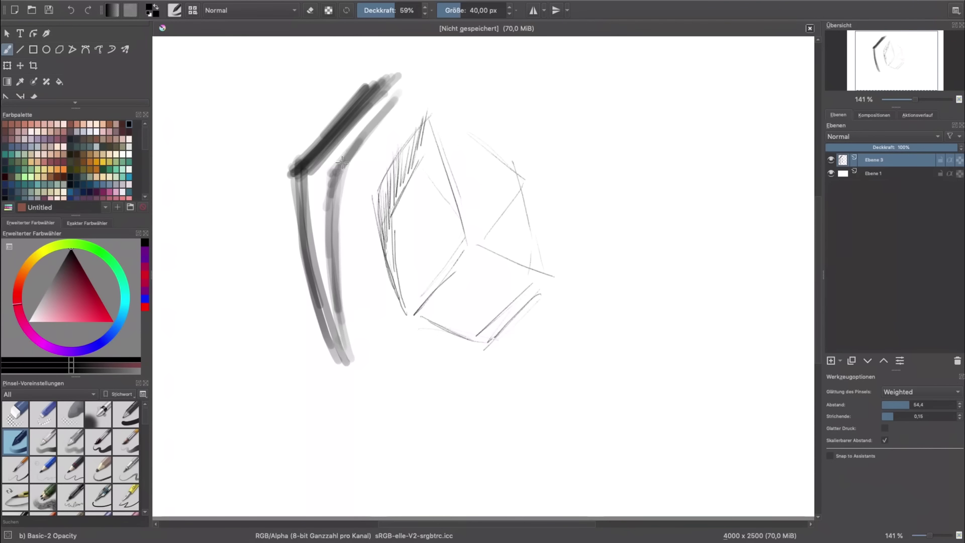
left_click_drag(346, 151, 332, 177)
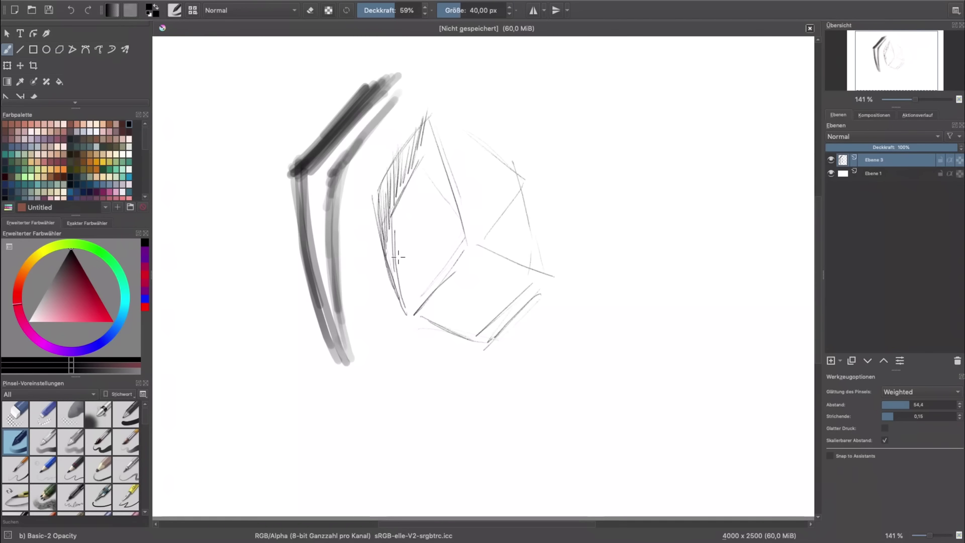
- Replace the practice layer with a new layer named Skizze; set brush to 50% opacity, 31.8 px
left_click(956, 361)
left_click(830, 361)
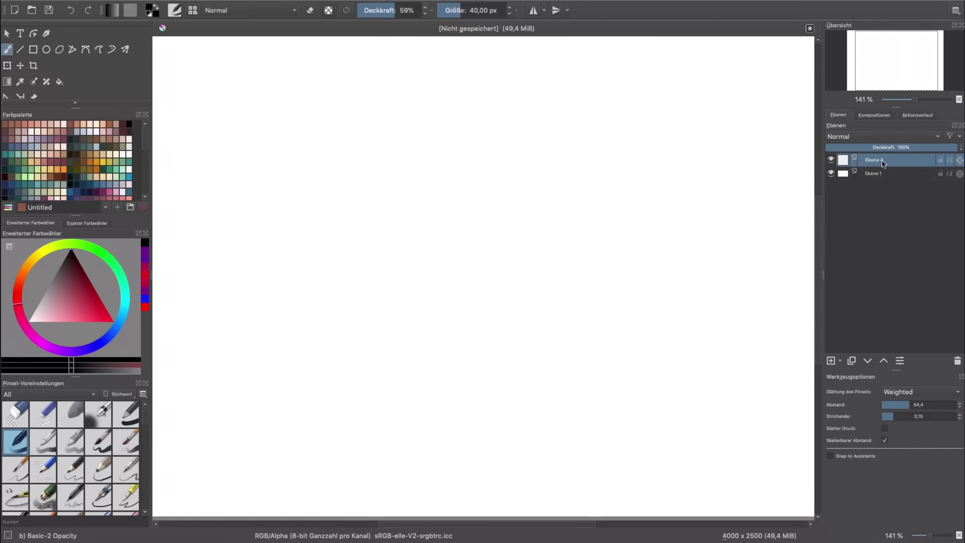
double_click(883, 161)
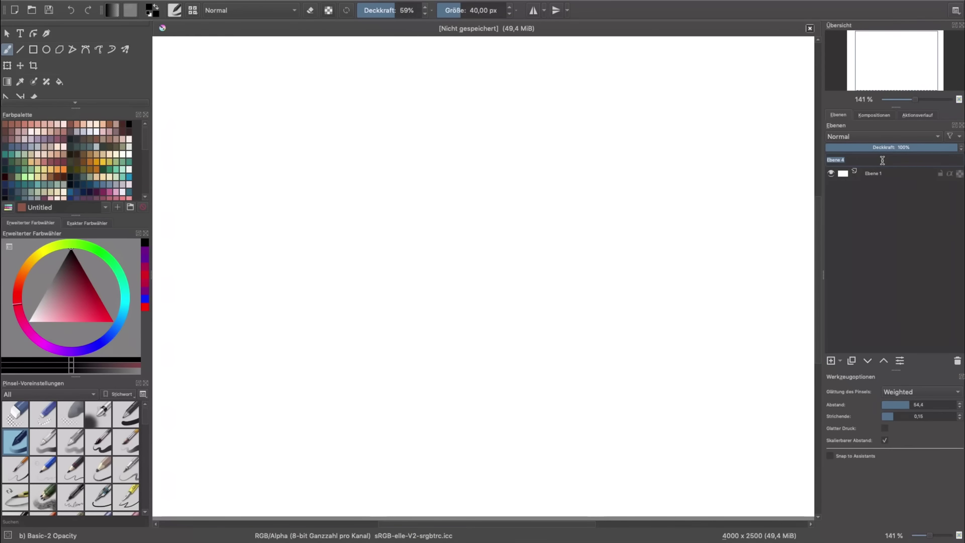
type("Skizze")
key("Return")
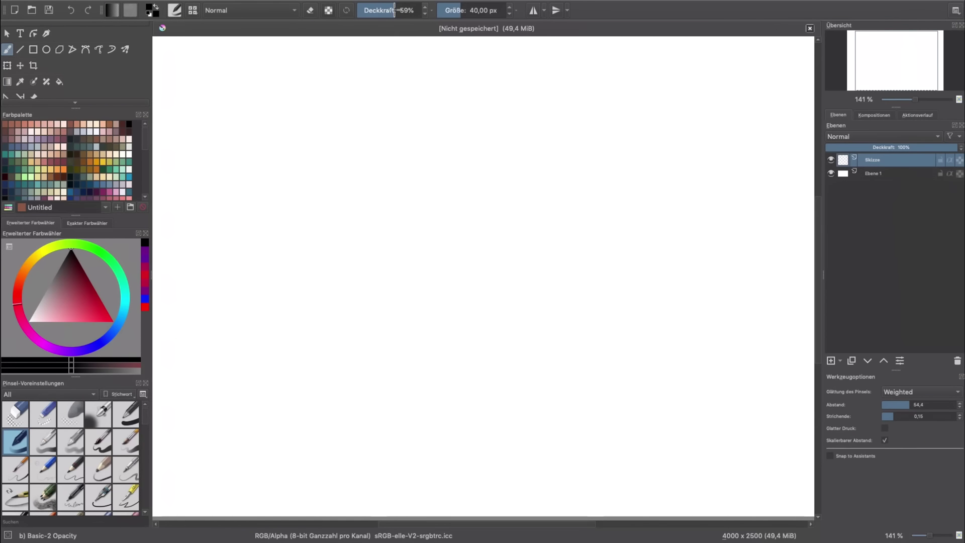
left_click_drag(394, 10, 390, 11)
left_click_drag(461, 10, 458, 10)
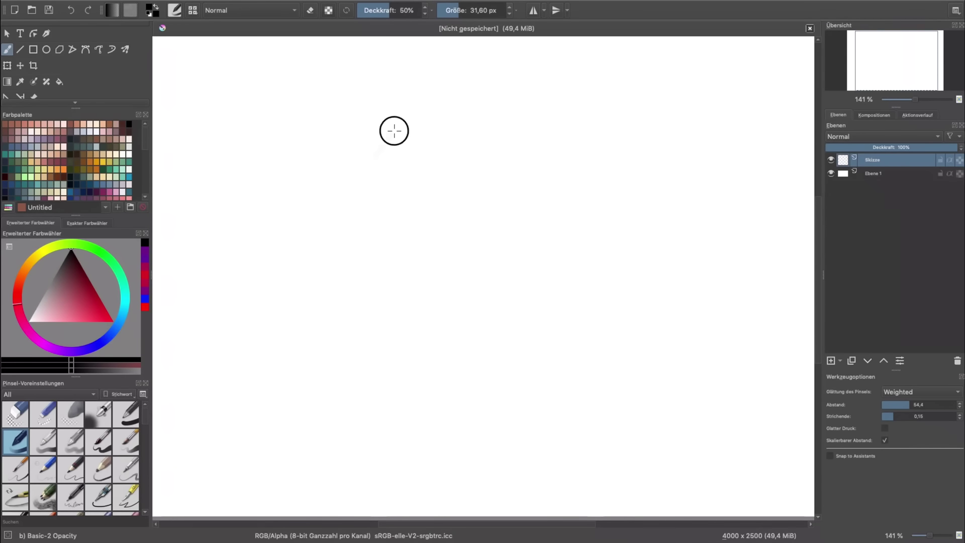
- Sketch the head outline from the top down both sides to the chin
mouse_move(421, 115)
left_mouse_down()
mouse_move(366, 157)
mouse_move(343, 221)
left_mouse_up()
left_click_drag(354, 180, 344, 274)
left_click_drag(352, 214, 377, 307)
mouse_move(347, 233)
left_mouse_down()
mouse_move(388, 352)
mouse_move(465, 431)
mouse_move(560, 376)
left_mouse_up()
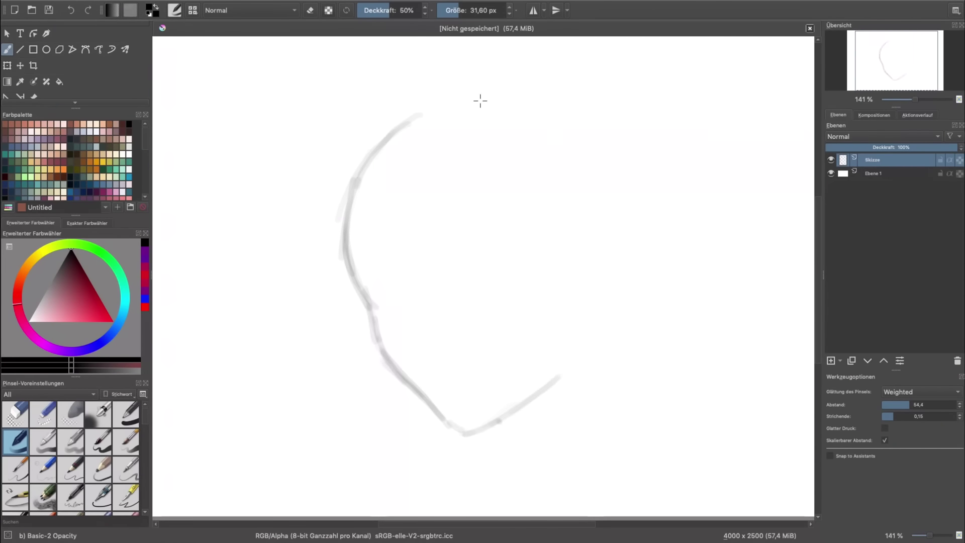
left_click_drag(480, 101, 631, 201)
left_click_drag(611, 128, 558, 382)
left_click_drag(638, 171, 585, 352)
mouse_move(402, 126)
left_mouse_down()
mouse_move(508, 101)
mouse_move(626, 166)
mouse_move(631, 295)
left_mouse_up()
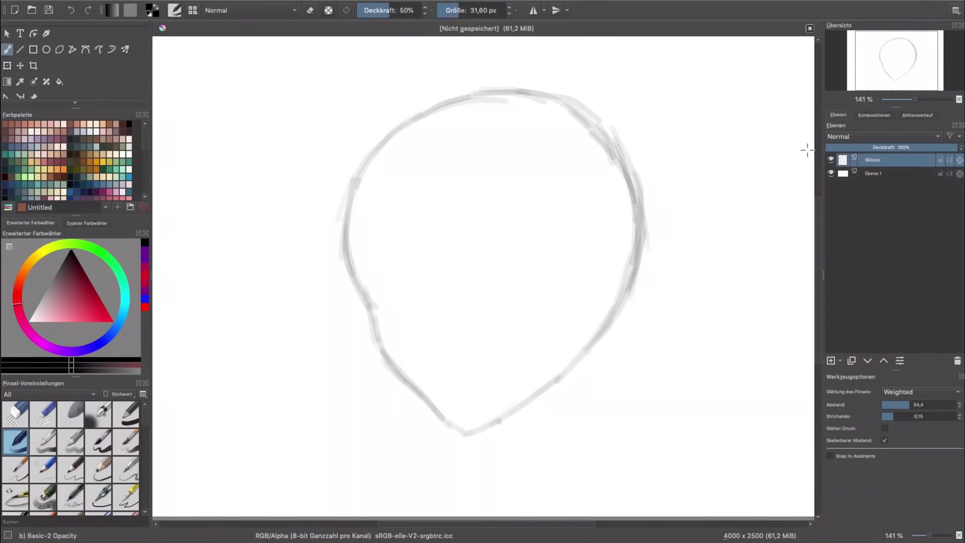
left_click_drag(878, 86, 882, 85)
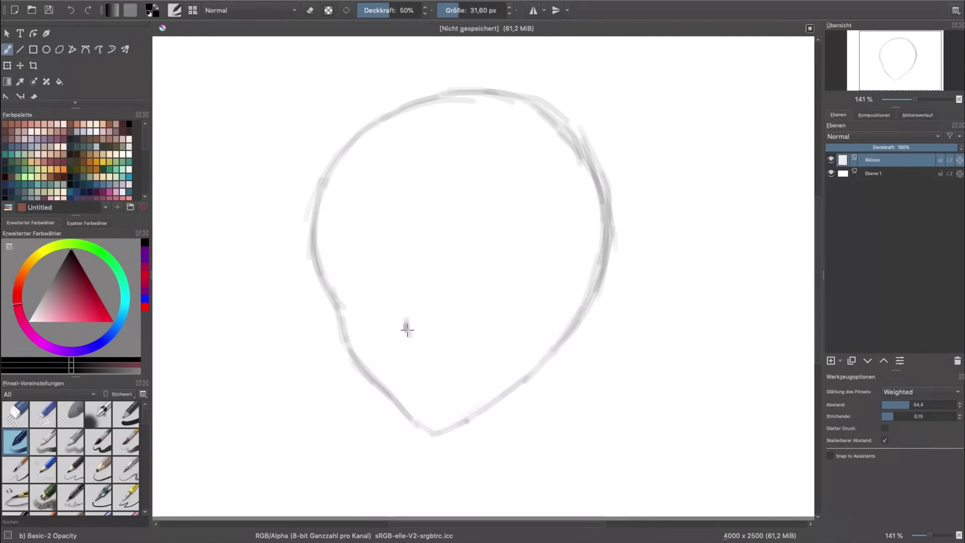
- Draw the nose, mouth, both eyebrows and both eyes inside the face
left_click_drag(407, 329, 409, 336)
left_click_drag(413, 372, 482, 370)
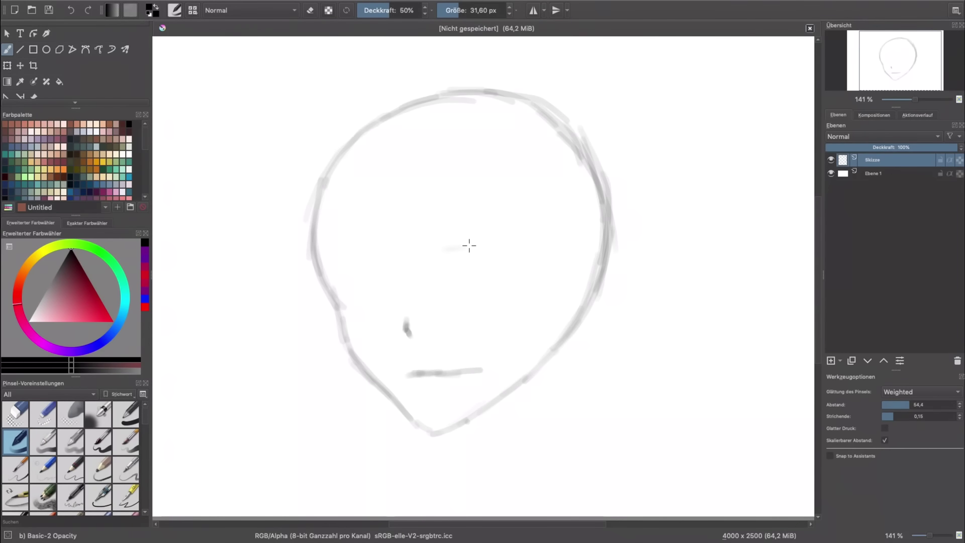
left_click_drag(440, 250, 517, 246)
left_click_drag(426, 251, 547, 230)
mouse_move(471, 257)
left_mouse_down()
mouse_move(455, 255)
mouse_move(462, 288)
mouse_move(508, 282)
left_mouse_up()
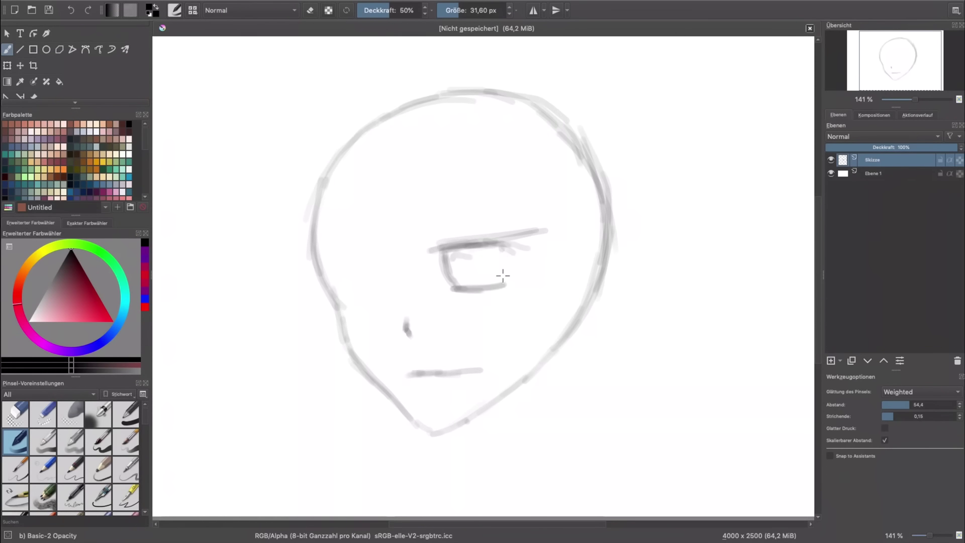
left_click_drag(503, 247, 507, 280)
mouse_move(458, 246)
left_mouse_down()
mouse_move(462, 258)
mouse_move(497, 249)
left_mouse_up()
mouse_move(387, 250)
left_mouse_down()
mouse_move(301, 244)
mouse_move(345, 260)
mouse_move(362, 299)
mouse_move(386, 282)
left_mouse_up()
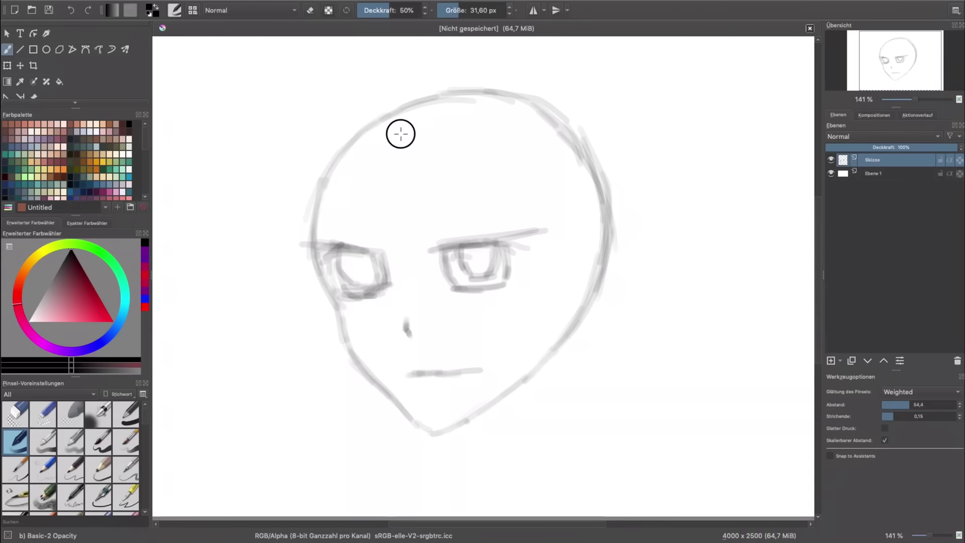
- Sketch fringe strands over the forehead and hair on the right of the face
left_click_drag(411, 126, 393, 230)
mouse_move(387, 186)
left_mouse_down()
mouse_move(394, 246)
mouse_move(418, 291)
left_mouse_up()
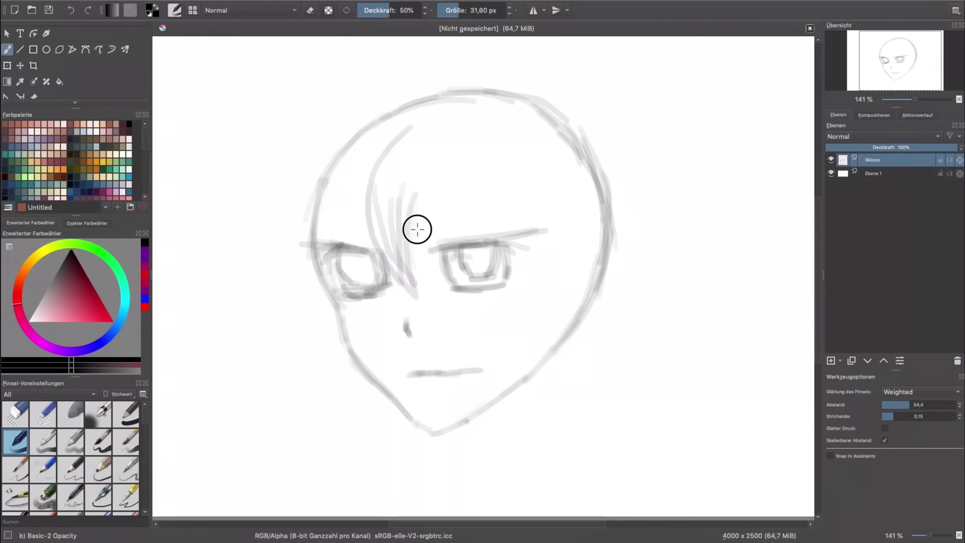
left_click_drag(421, 216, 432, 271)
left_click_drag(437, 178, 432, 291)
left_click_drag(472, 179, 473, 237)
left_click_drag(485, 196, 521, 236)
left_click_drag(525, 191, 502, 322)
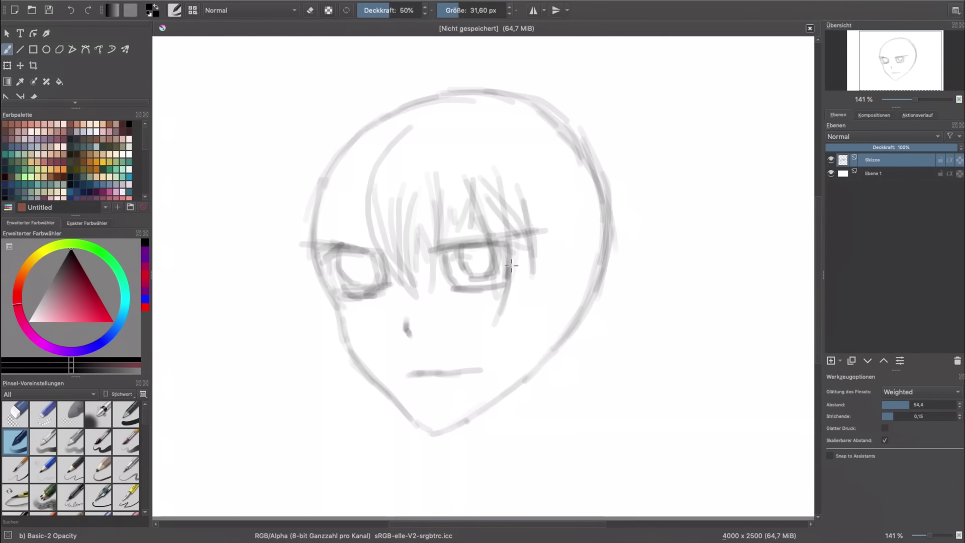
- Rough in the neck lines and a long shoulder curve below the face
mouse_move(543, 261)
left_mouse_down()
mouse_move(519, 379)
mouse_move(573, 364)
mouse_move(706, 398)
left_mouse_up()
left_click_drag(512, 397, 426, 478)
left_click_drag(690, 314, 568, 352)
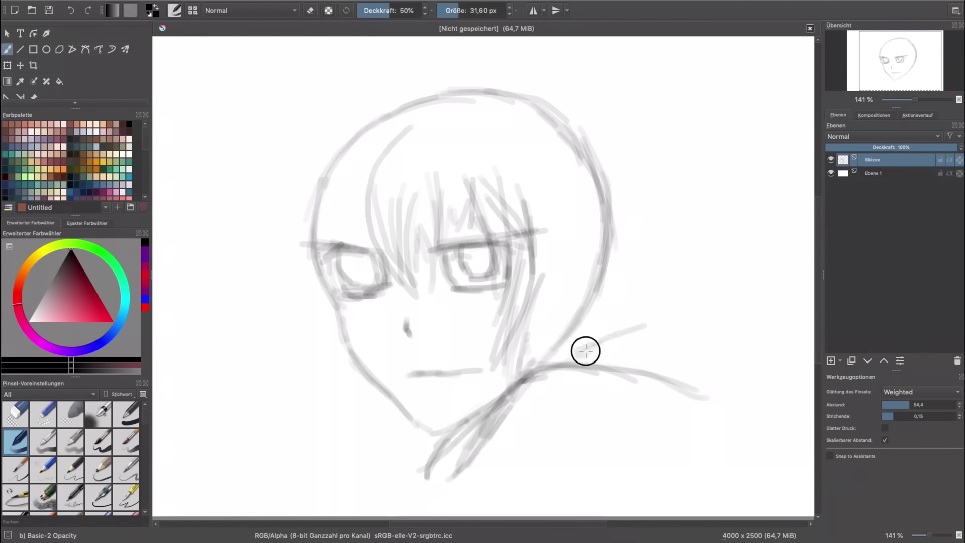
left_click_drag(696, 236, 571, 346)
- Sketch long hair down the right side and the hood outline around the head
mouse_move(438, 90)
left_mouse_down()
mouse_move(547, 144)
mouse_move(558, 186)
left_mouse_up()
left_click_drag(493, 103, 558, 301)
left_click_drag(560, 191, 565, 299)
mouse_move(539, 364)
left_mouse_down()
mouse_move(408, 88)
mouse_move(448, 60)
mouse_move(568, 51)
left_mouse_up()
left_click_drag(455, 48, 694, 198)
left_click_drag(648, 101, 704, 282)
left_click_drag(666, 221, 736, 380)
left_click_drag(676, 169, 754, 400)
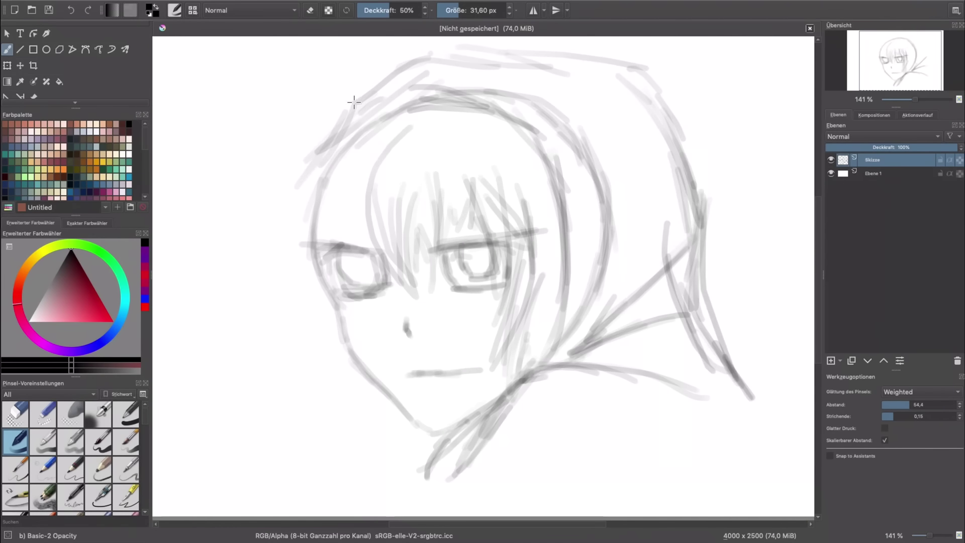
- Add hair strands along the top and left of the head and reinforce the hood's upper edge
left_click_drag(420, 75, 319, 133)
mouse_move(322, 120)
left_mouse_down()
mouse_move(428, 43)
mouse_move(492, 93)
left_mouse_up()
left_click_drag(415, 44, 259, 155)
left_click_drag(268, 260, 355, 463)
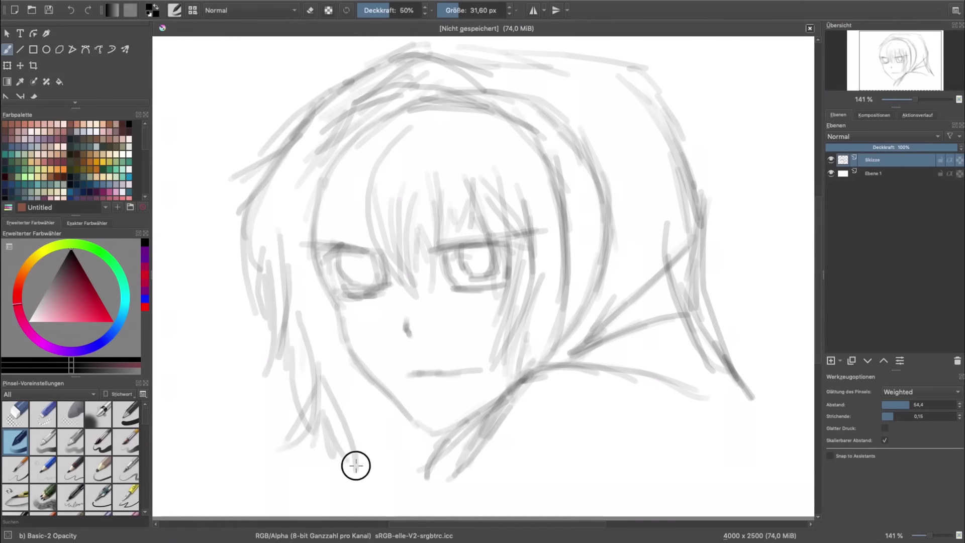
left_click_drag(347, 382, 458, 452)
left_click_drag(390, 48, 251, 196)
left_click_drag(310, 73, 361, 95)
left_click_drag(503, 76, 657, 82)
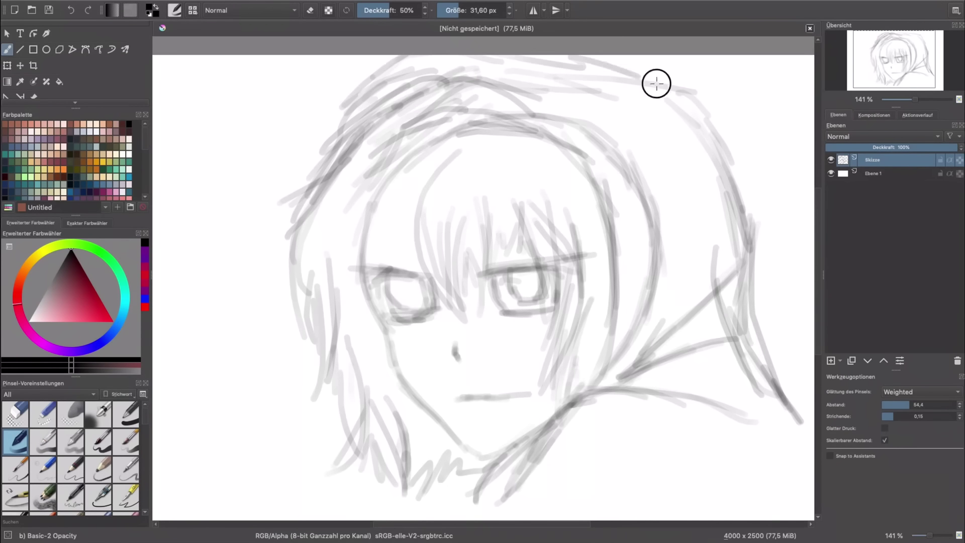
left_click_drag(603, 61, 739, 226)
left_click(883, 69)
- Draw hair strands around the left eye, the right jawline and long right-side strands
left_click_drag(302, 126, 351, 372)
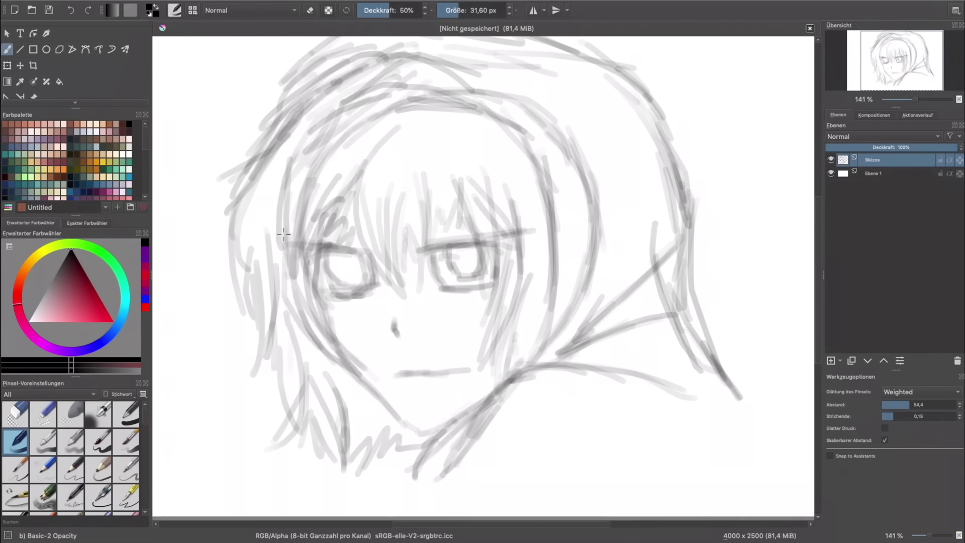
left_click_drag(282, 231, 300, 360)
left_click_drag(312, 166, 246, 397)
mouse_move(332, 347)
left_mouse_down()
mouse_move(390, 409)
mouse_move(553, 329)
left_mouse_up()
left_click_drag(523, 126, 588, 291)
left_click_drag(511, 147, 545, 343)
- Sketch hair and neck lines at the lower left of the head
left_click_drag(342, 425, 326, 438)
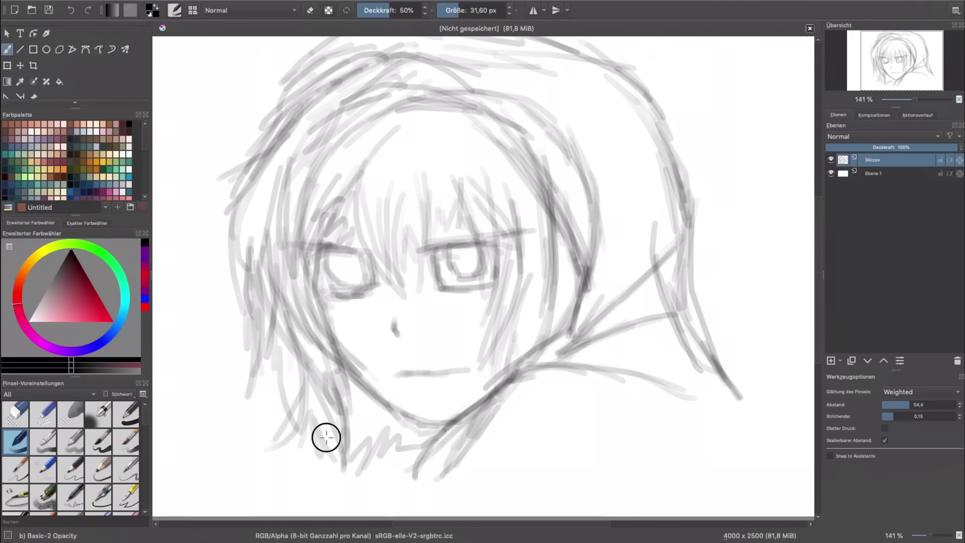
left_click_drag(326, 372, 312, 478)
left_click_drag(367, 420, 407, 477)
left_click_drag(302, 352, 314, 513)
mouse_move(467, 420)
left_mouse_down()
mouse_move(413, 515)
mouse_move(419, 463)
left_mouse_up()
left_click_drag(478, 377, 422, 470)
- Rough in the shoulder and clothing lines and diagonal strokes in the lower hair
mouse_move(684, 324)
left_mouse_down()
mouse_move(709, 377)
mouse_move(799, 453)
left_mouse_up()
left_click_drag(651, 355, 727, 482)
left_click_drag(448, 397, 322, 483)
left_click_drag(372, 357, 252, 485)
left_click_drag(275, 371, 217, 427)
left_click_drag(309, 321, 251, 453)
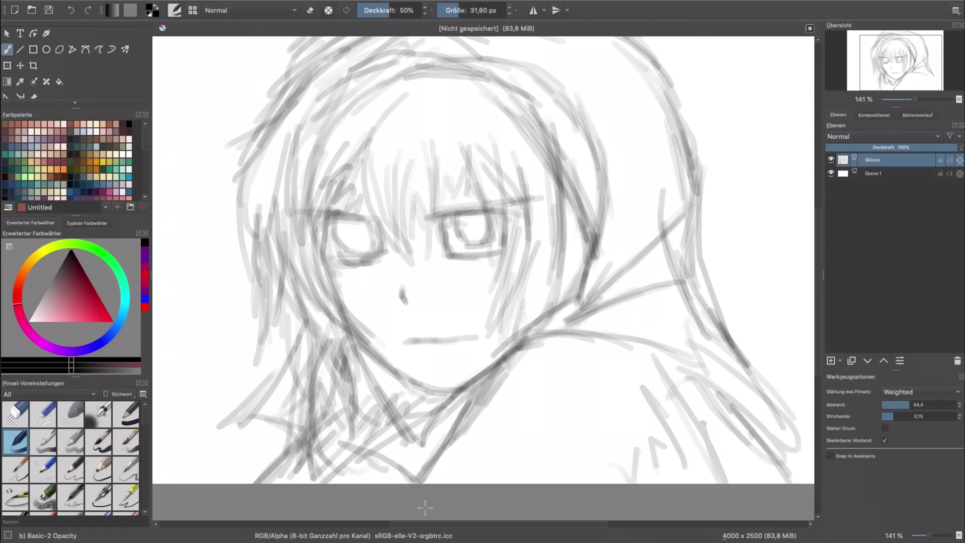
left_click_drag(423, 440, 336, 483)
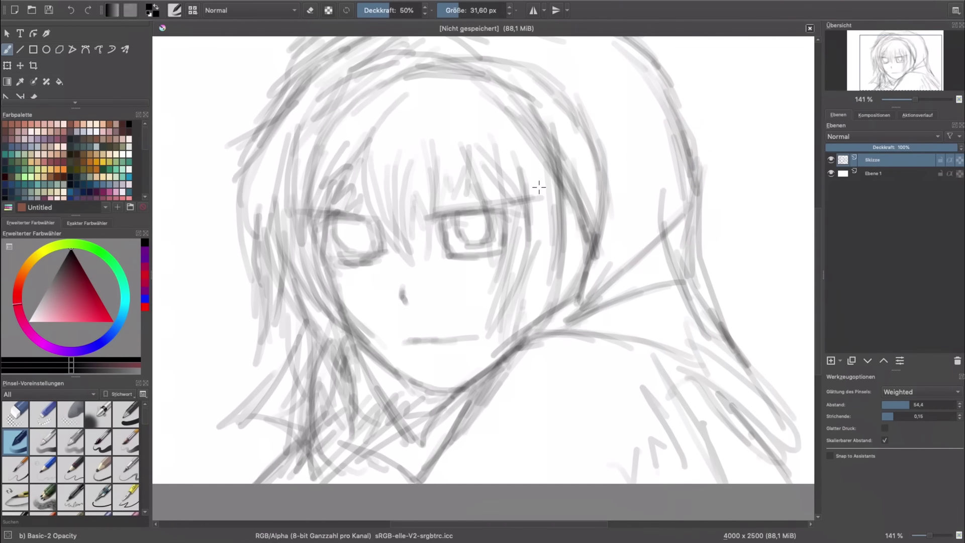
mouse_move(469, 190)
left_mouse_down()
mouse_move(460, 218)
mouse_move(457, 210)
left_mouse_up()
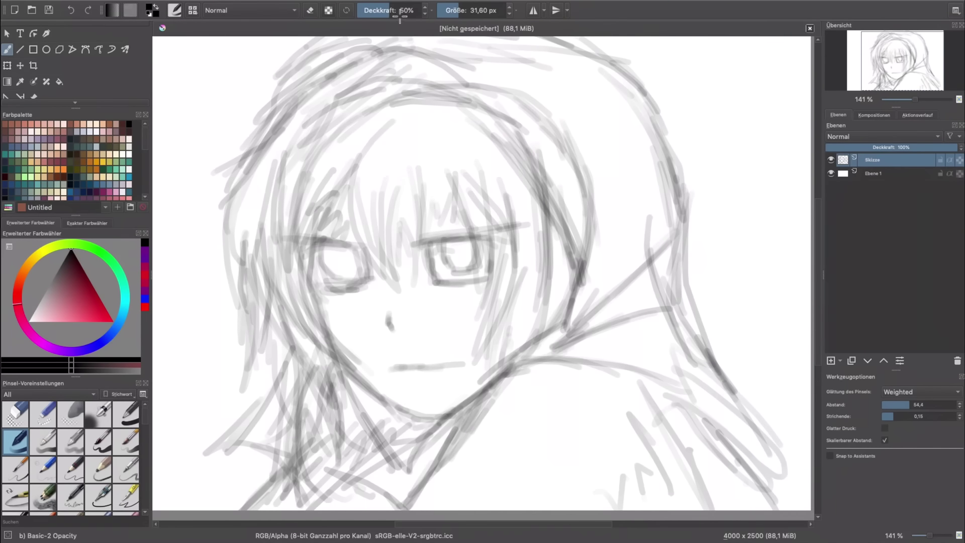
- Set the brush to 66% opacity and 7.82 px, zoom to 200%, and undo a test stroke
left_click_drag(392, 11, 398, 11)
left_click_drag(457, 10, 452, 9)
left_click(916, 100)
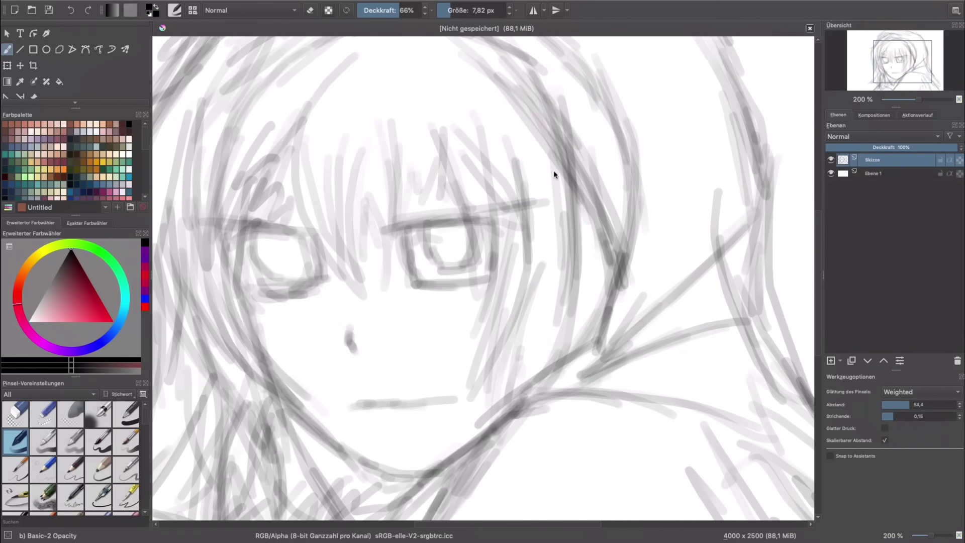
left_click_drag(429, 149, 466, 190)
key("ctrl+z")
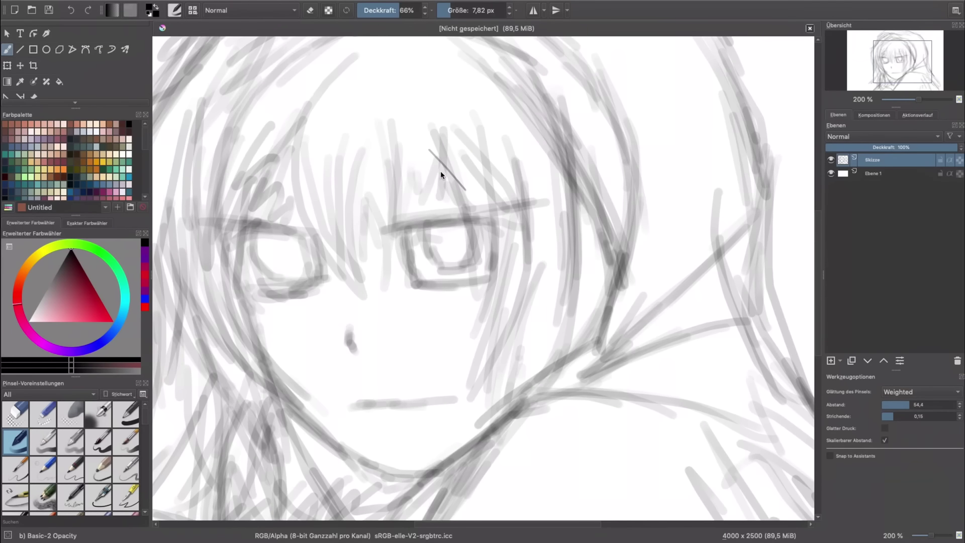
mouse_move(409, 155)
left_mouse_down()
mouse_move(481, 174)
mouse_move(482, 191)
left_mouse_up()
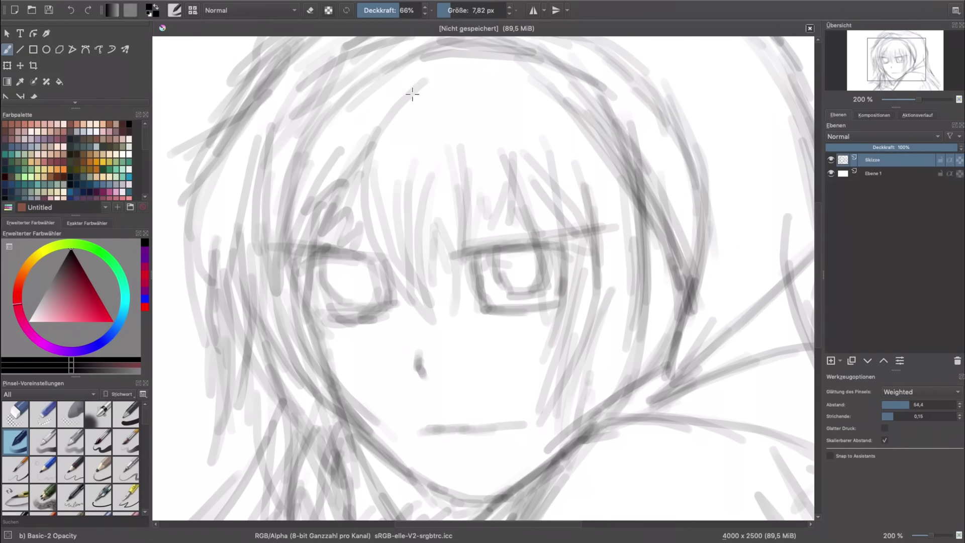
- Draw thin fringe strands across the forehead and down past the left eye
left_click_drag(417, 81, 453, 342)
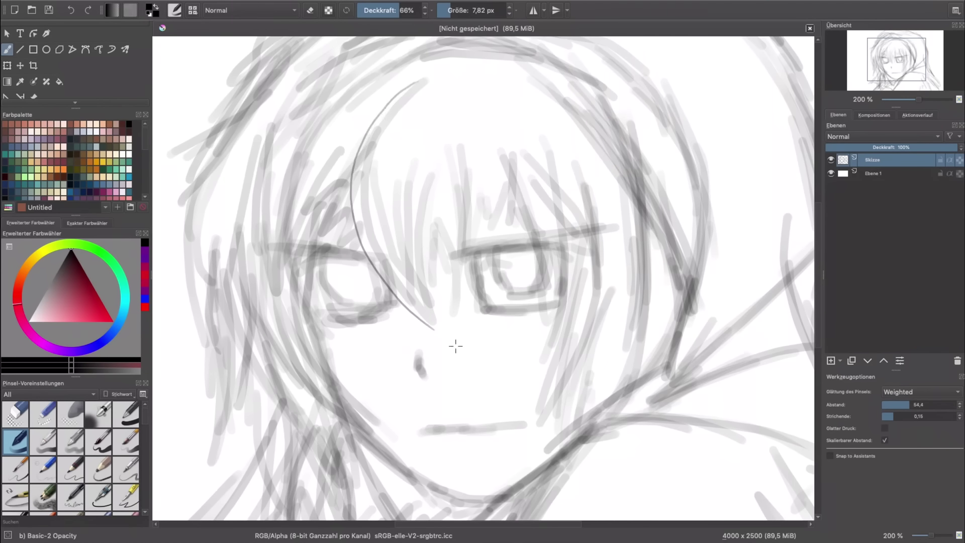
left_click_drag(389, 116, 424, 308)
left_click_drag(348, 156, 450, 338)
mouse_move(427, 117)
left_mouse_down()
mouse_move(449, 346)
mouse_move(442, 301)
left_mouse_up()
left_click_drag(470, 107, 445, 281)
left_click_drag(505, 115, 535, 256)
- Draw fine hair strands down both sides of the face to the jaw
left_click_drag(518, 183, 496, 407)
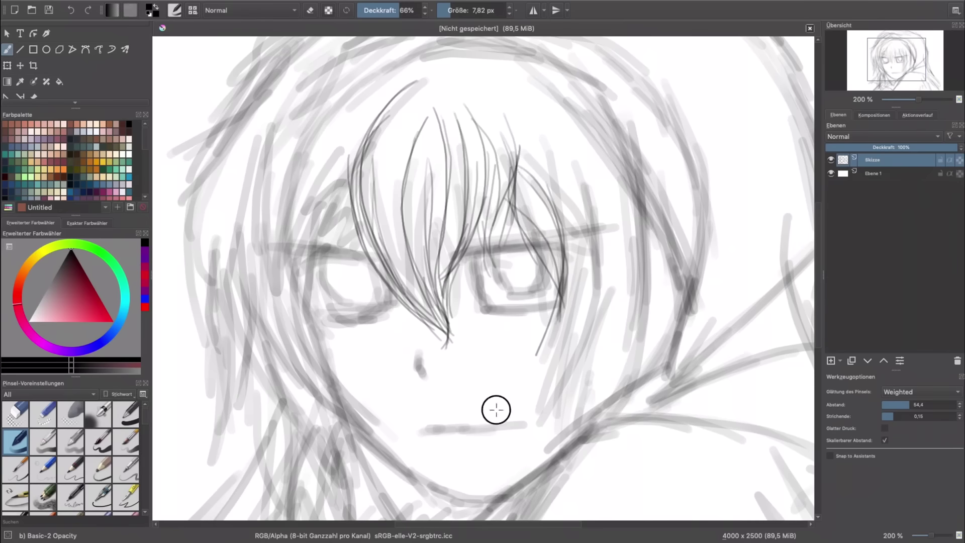
left_click_drag(583, 206, 545, 384)
left_click_drag(538, 443, 640, 298)
mouse_move(599, 212)
left_mouse_down()
mouse_move(548, 452)
mouse_move(621, 300)
left_mouse_up()
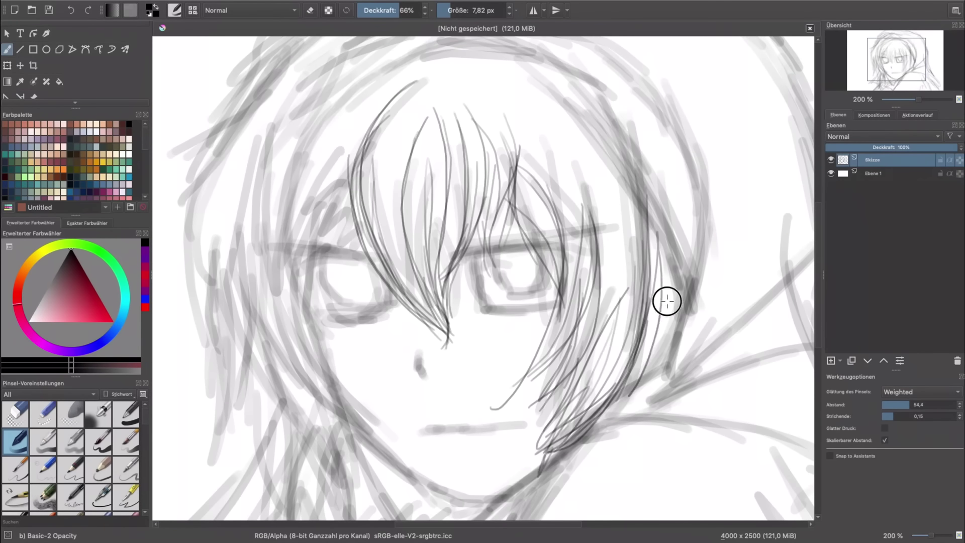
left_click_drag(679, 241, 641, 384)
mouse_move(538, 90)
left_mouse_down()
mouse_move(605, 225)
mouse_move(573, 312)
left_mouse_up()
mouse_move(370, 115)
left_mouse_down()
mouse_move(334, 162)
mouse_move(309, 283)
left_mouse_up()
left_click_drag(344, 101, 282, 272)
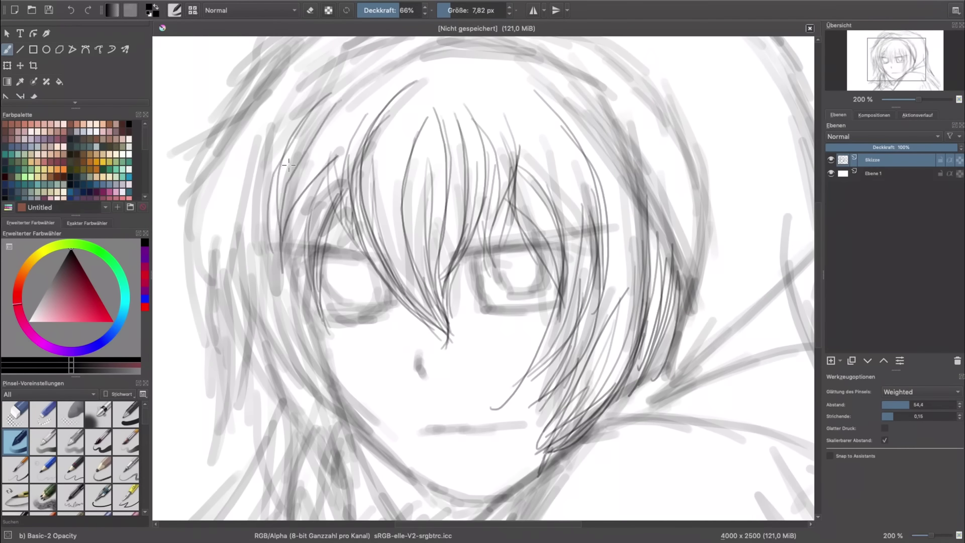
left_click_drag(314, 176, 274, 377)
mouse_move(342, 356)
left_mouse_down()
mouse_move(358, 194)
mouse_move(470, 337)
mouse_move(533, 319)
mouse_move(518, 427)
left_mouse_up()
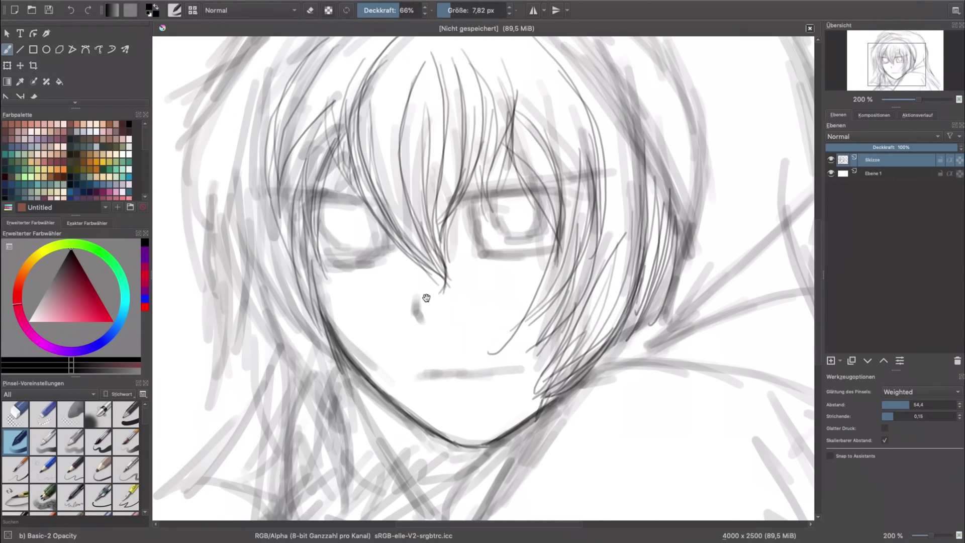
- Hatch blush on both cheeks and draw the nose and mouth line
left_click_drag(540, 264, 477, 284)
left_click_drag(603, 262, 508, 294)
mouse_move(327, 276)
left_mouse_down()
mouse_move(397, 294)
mouse_move(412, 316)
left_mouse_up()
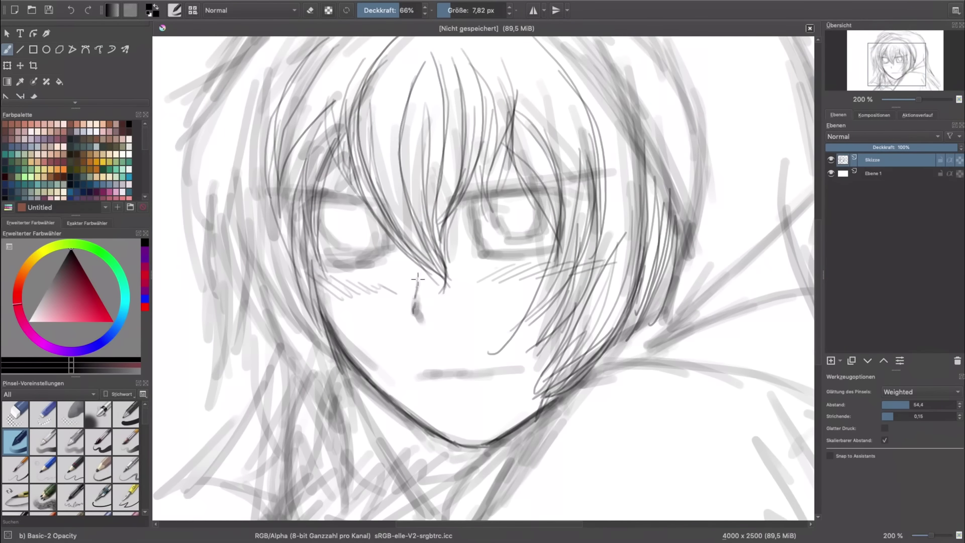
left_click_drag(418, 277, 419, 322)
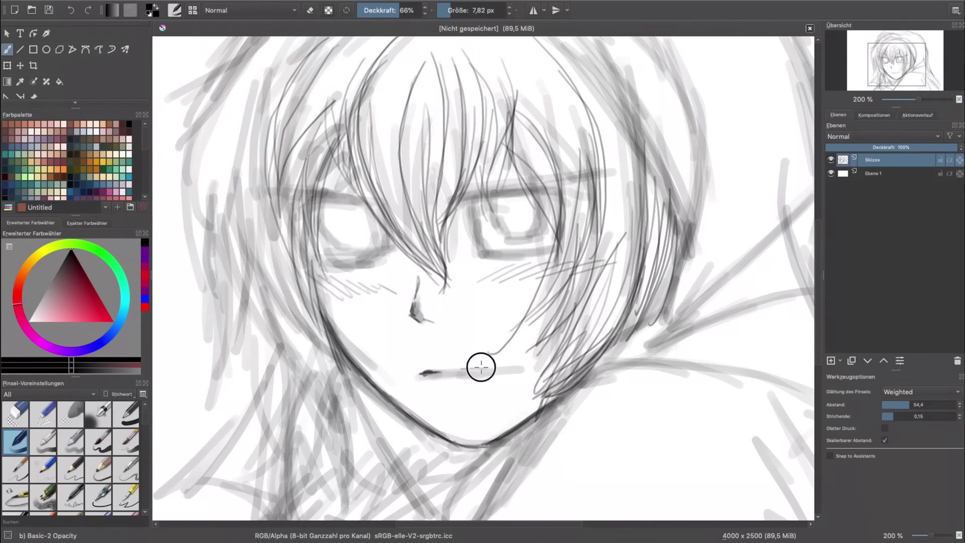
left_click_drag(455, 370, 505, 367)
- Detail both eyes with eyelids, lashes, iris and pupil
mouse_move(494, 187)
left_mouse_down()
mouse_move(590, 171)
mouse_move(540, 189)
mouse_move(571, 190)
mouse_move(538, 199)
mouse_move(457, 201)
left_mouse_up()
mouse_move(523, 187)
left_mouse_down()
mouse_move(450, 202)
mouse_move(523, 241)
left_mouse_up()
left_click_drag(541, 204, 528, 236)
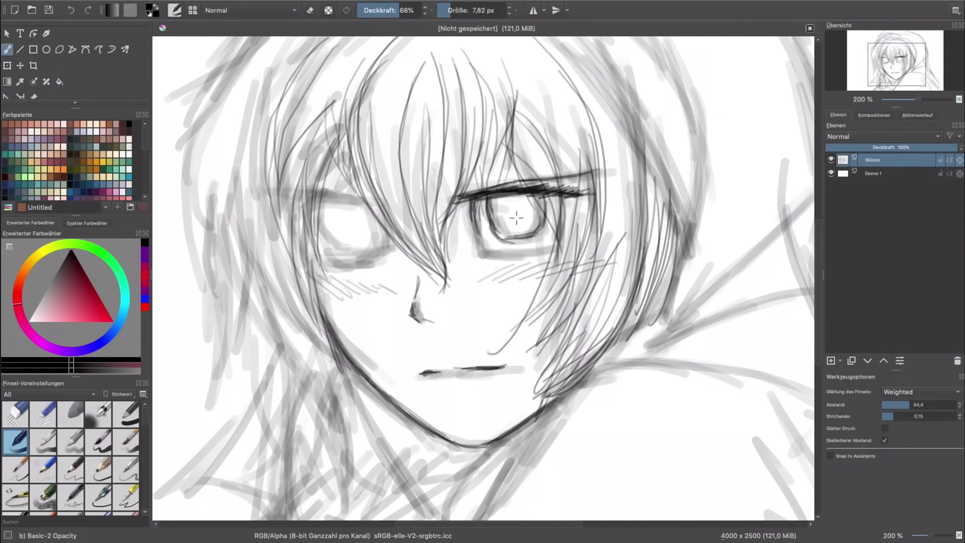
mouse_move(510, 199)
left_mouse_down()
mouse_move(520, 226)
mouse_move(490, 199)
mouse_move(528, 228)
mouse_move(498, 219)
mouse_move(558, 237)
mouse_move(565, 250)
mouse_move(591, 196)
left_mouse_up()
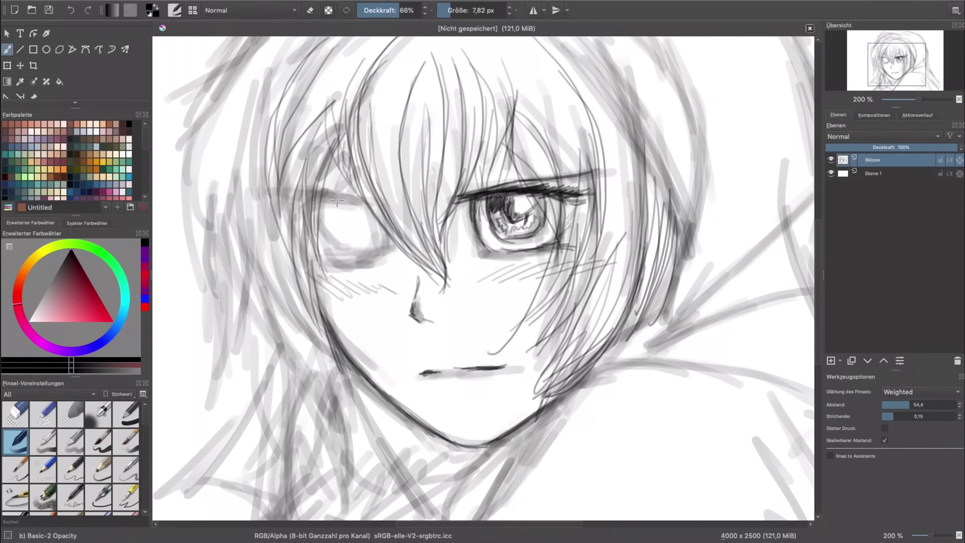
mouse_move(271, 191)
left_mouse_down()
mouse_move(369, 199)
mouse_move(307, 200)
mouse_move(380, 211)
mouse_move(387, 245)
left_mouse_up()
mouse_move(322, 202)
left_mouse_down()
mouse_move(325, 227)
mouse_move(362, 220)
mouse_move(345, 220)
mouse_move(345, 254)
mouse_move(308, 248)
mouse_move(324, 249)
mouse_move(335, 355)
left_mouse_up()
- At 100% zoom, strengthen the top and left hair outlines, extending them down to the jaw
left_click_drag(919, 103, 911, 100)
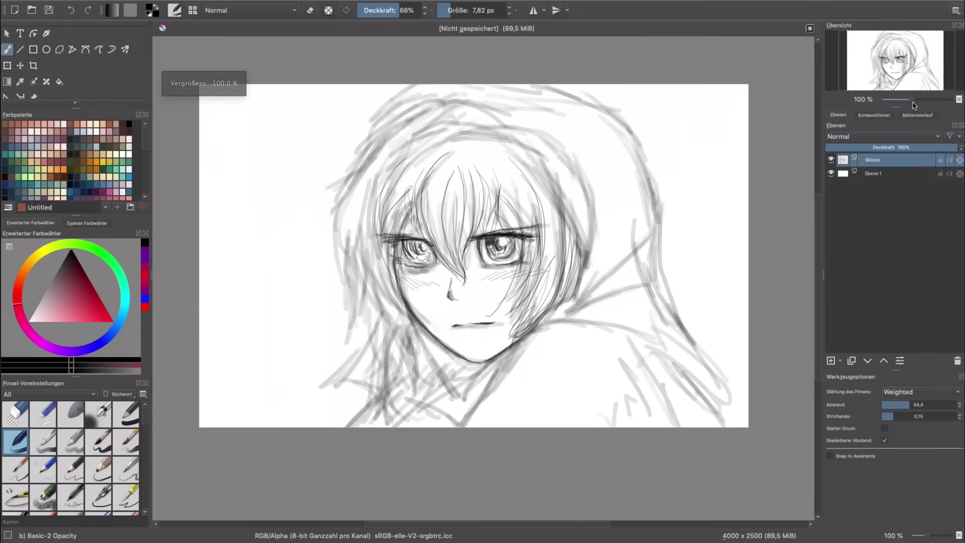
mouse_move(415, 120)
left_mouse_down()
mouse_move(344, 161)
mouse_move(336, 247)
left_mouse_up()
left_click_drag(427, 91, 354, 143)
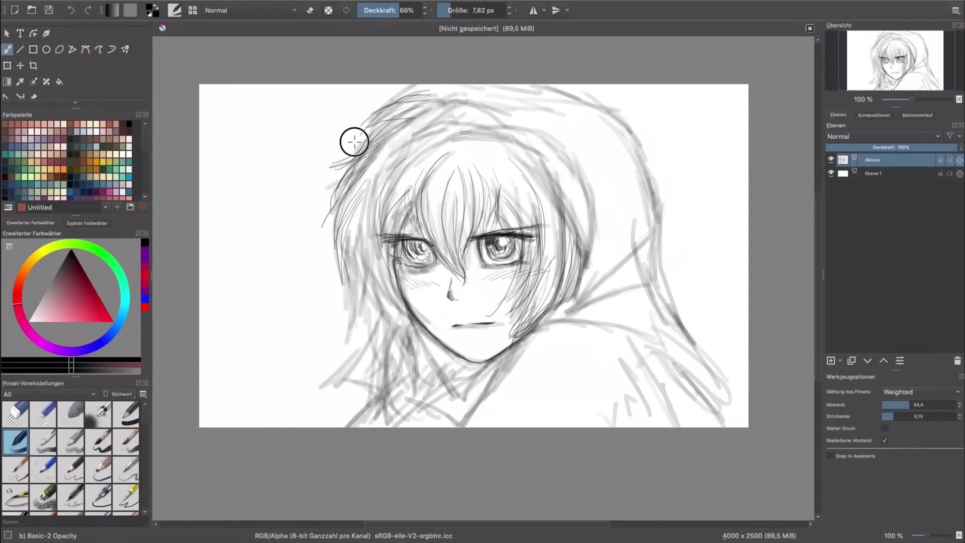
left_click_drag(384, 108, 326, 246)
mouse_move(352, 184)
left_mouse_down()
mouse_move(324, 346)
mouse_move(336, 256)
mouse_move(372, 345)
left_mouse_up()
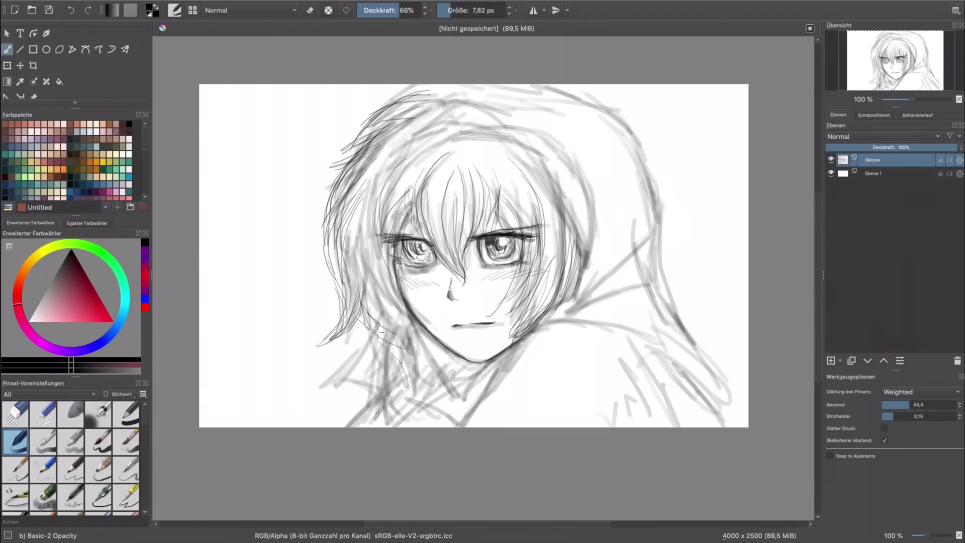
left_click_drag(357, 304, 398, 402)
left_click_drag(387, 297, 467, 393)
- Add strands through the upper hair, the right fringe and the left hair toward the jaw
left_click_drag(430, 339, 362, 221)
left_click_drag(442, 251, 380, 177)
left_click_drag(490, 110, 455, 206)
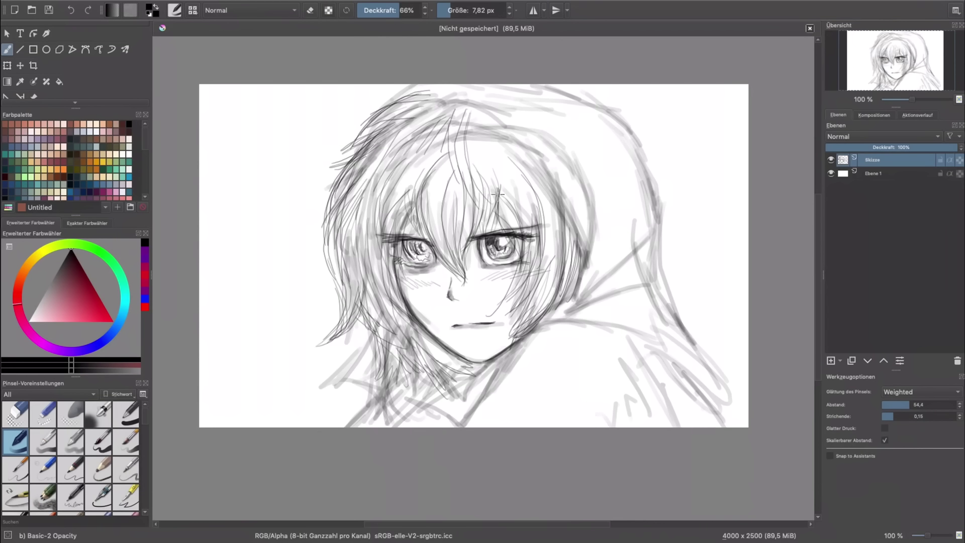
left_click_drag(475, 140, 540, 266)
left_click_drag(455, 118, 393, 247)
left_click_drag(409, 183, 382, 304)
left_click_drag(405, 214, 357, 342)
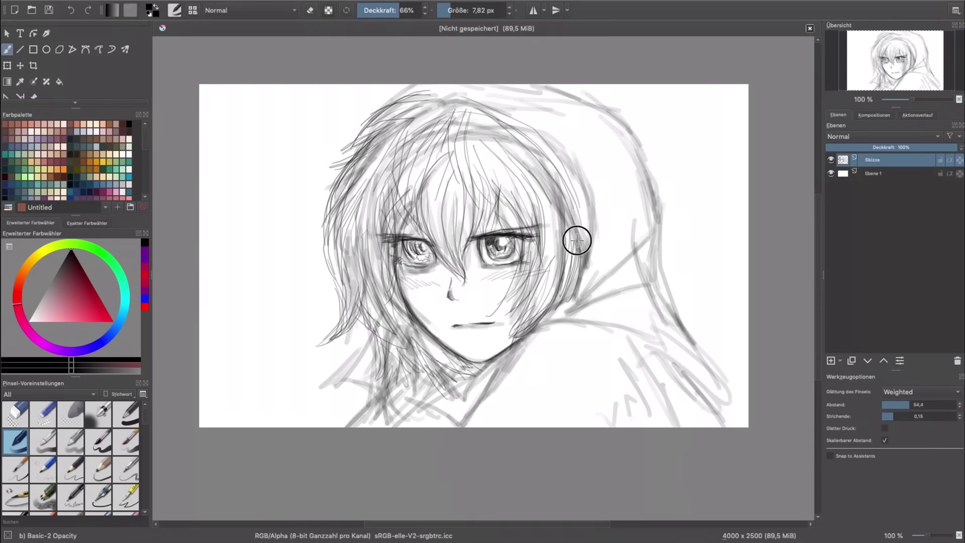
key("plus")
- Add strands along the top and right hair edges, plus shoulder and collar lines
scroll(402, 150, "up", 3)
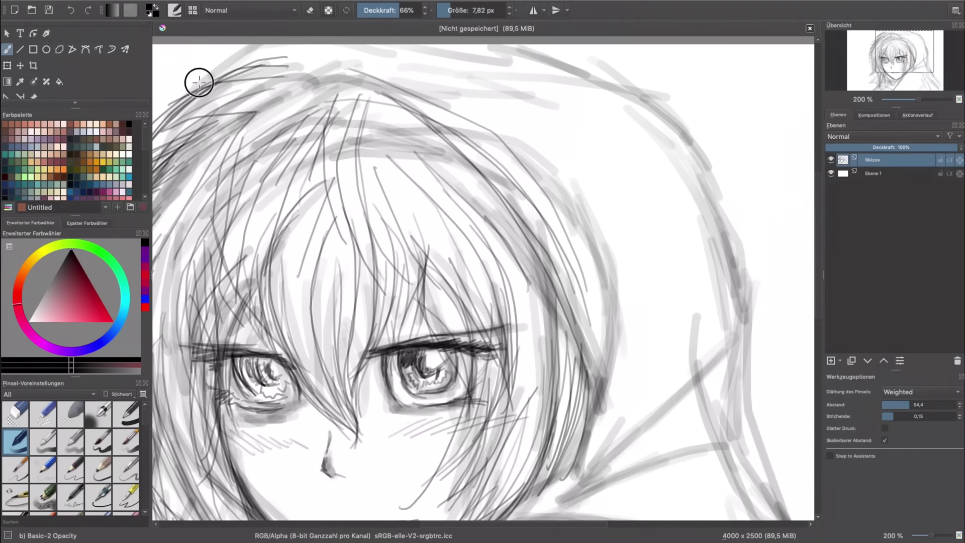
mouse_move(199, 82)
left_mouse_down()
mouse_move(320, 72)
mouse_move(583, 222)
left_mouse_up()
scroll(582, 222, "down", 4)
left_click_drag(598, 140, 573, 267)
mouse_move(699, 176)
left_mouse_down()
mouse_move(508, 351)
mouse_move(583, 185)
left_mouse_up()
mouse_move(639, 171)
left_mouse_down()
mouse_move(532, 282)
mouse_move(381, 314)
left_mouse_up()
left_click_drag(693, 251, 618, 422)
- Pan to the right shoulder and layer more hair and shoulder strokes
left_click_drag(714, 167, 624, 271)
left_click_drag(578, 106, 694, 459)
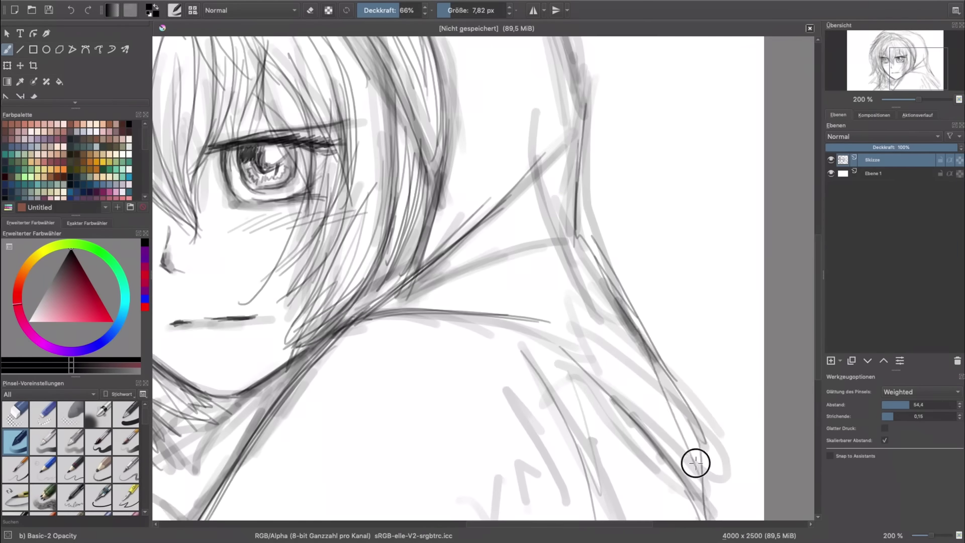
left_click_drag(698, 383, 610, 142)
left_click_drag(639, 68, 503, 189)
left_click_drag(553, 216, 538, 371)
left_click_drag(573, 277, 563, 378)
- Shade under the left eye, across the right hair and over the eyebrows
left_click_drag(469, 273, 465, 356)
left_click_drag(315, 198, 360, 203)
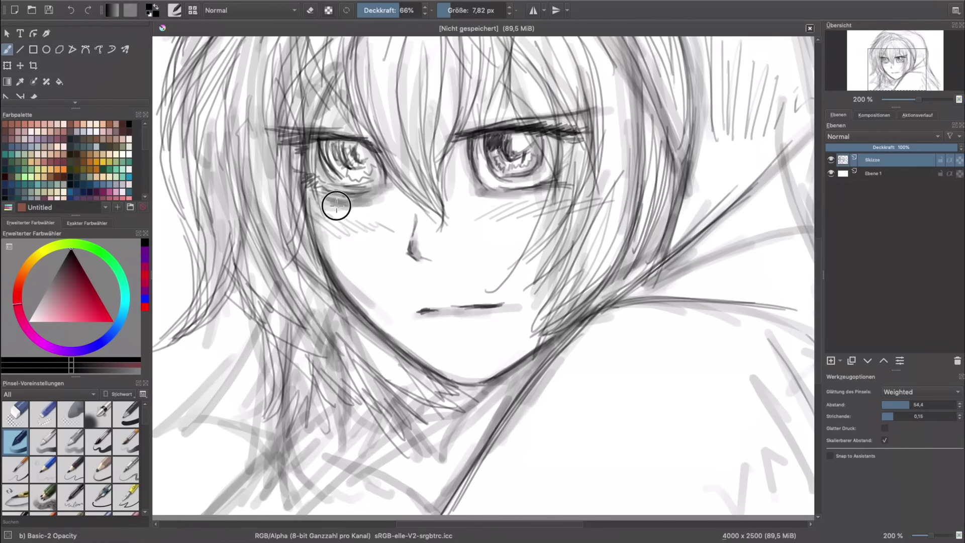
left_click_drag(548, 201, 608, 164)
left_click_drag(505, 108, 570, 138)
mouse_move(282, 126)
left_mouse_down()
mouse_move(347, 151)
mouse_move(352, 143)
mouse_move(372, 161)
mouse_move(347, 173)
mouse_move(370, 185)
left_mouse_up()
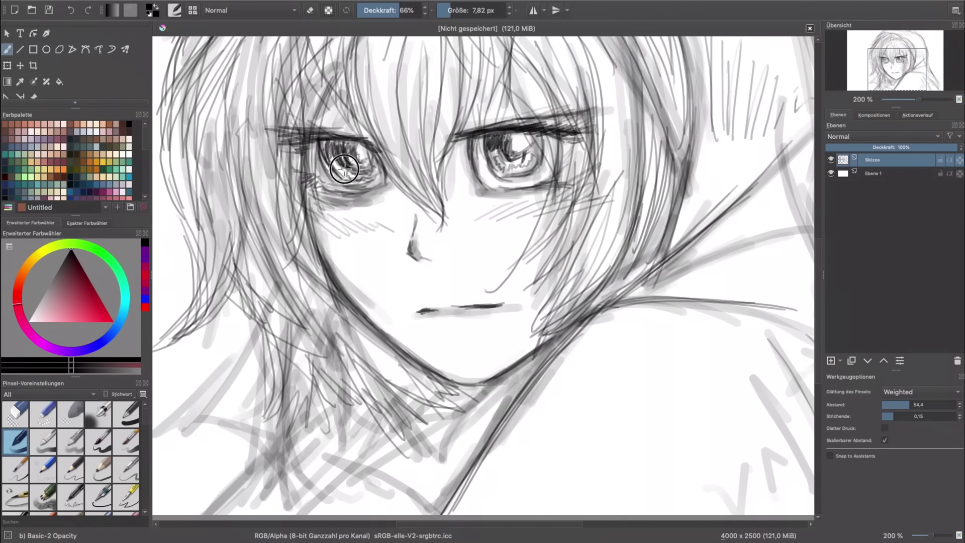
- Add hair strokes near the neck and hatch shading across the neck and collar
left_click_drag(392, 151, 502, 45)
left_click_drag(392, 196, 302, 322)
left_click_drag(322, 307, 538, 382)
left_click_drag(368, 263, 550, 319)
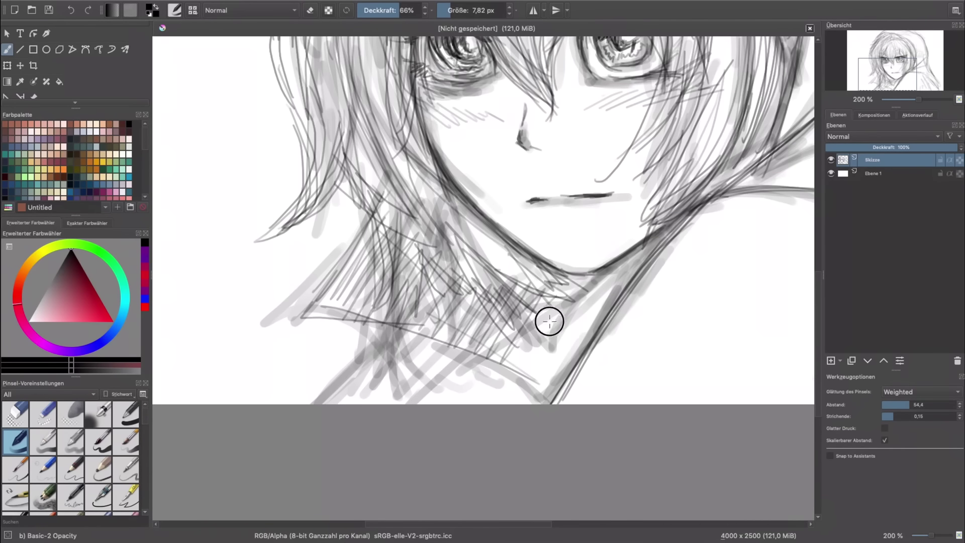
left_click_drag(553, 397, 633, 267)
mouse_move(352, 402)
left_mouse_down()
mouse_move(405, 382)
mouse_move(528, 382)
left_mouse_up()
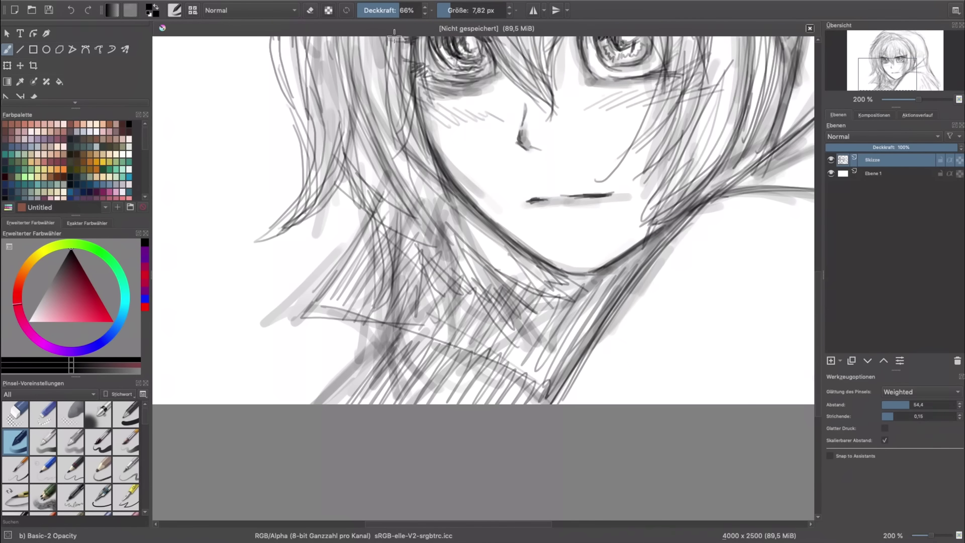
left_click_drag(923, 103, 912, 67)
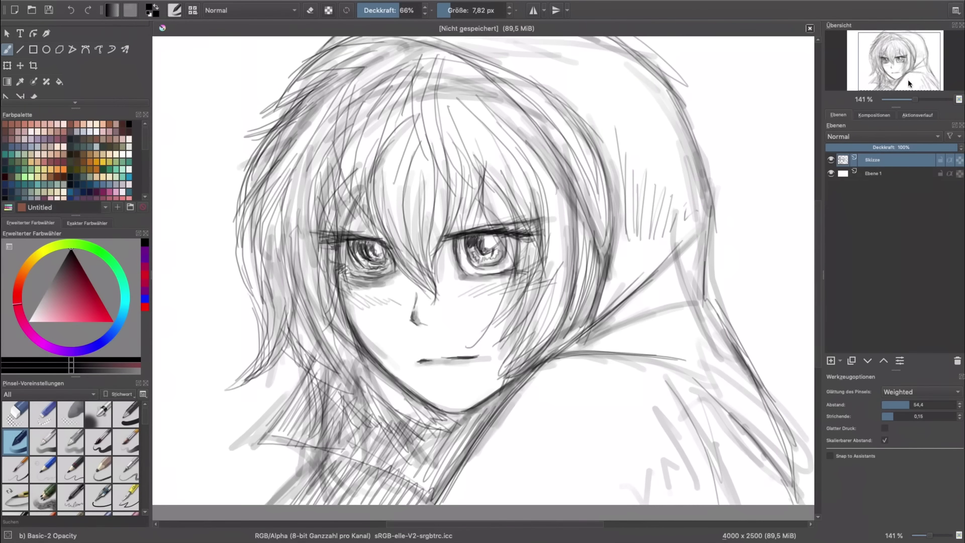
- Show the whole image at 100% and lower the brush opacity from 66% to 38%
key("1")
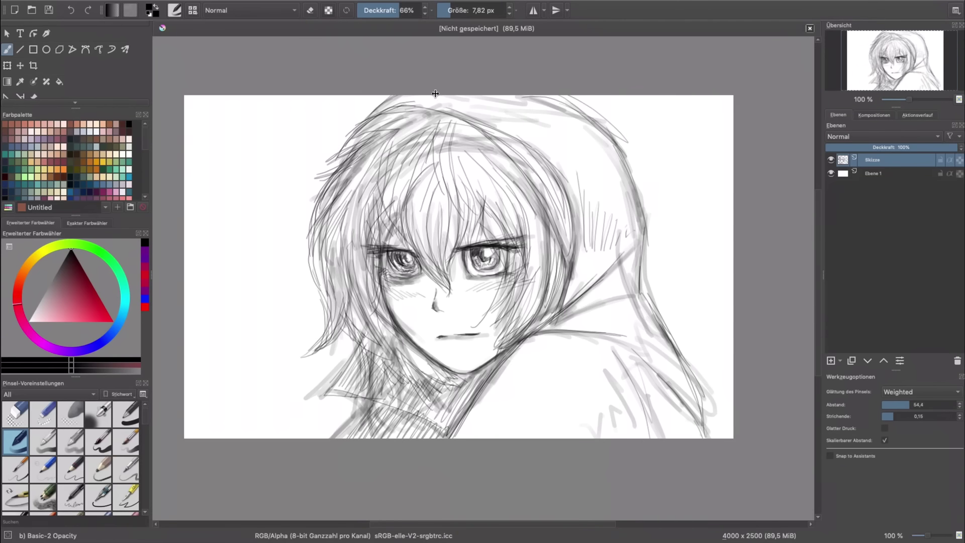
left_click_drag(395, 12, 382, 16)
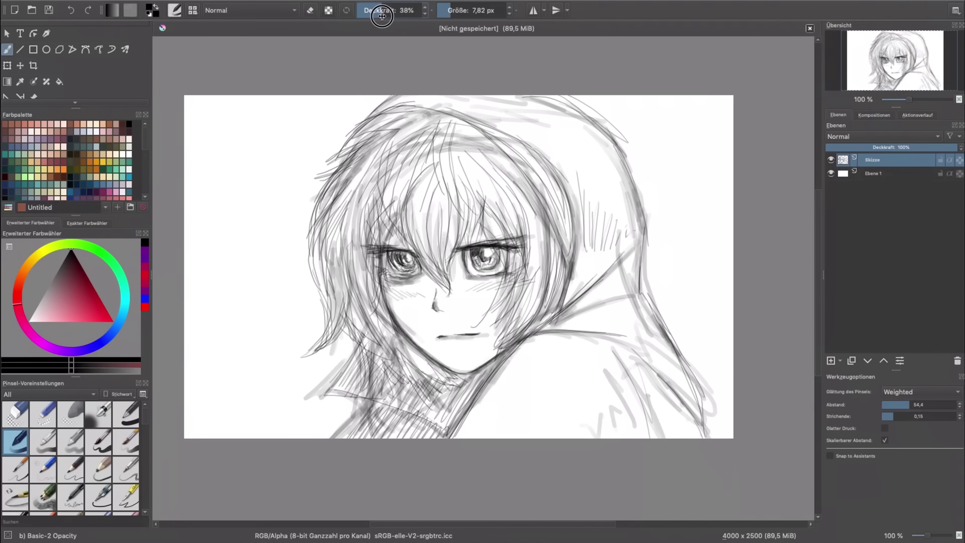
- Enlarge the brush, drop opacity toward 28%, and shade the hood beside the hair grey
left_click_drag(469, 3, 470, 10)
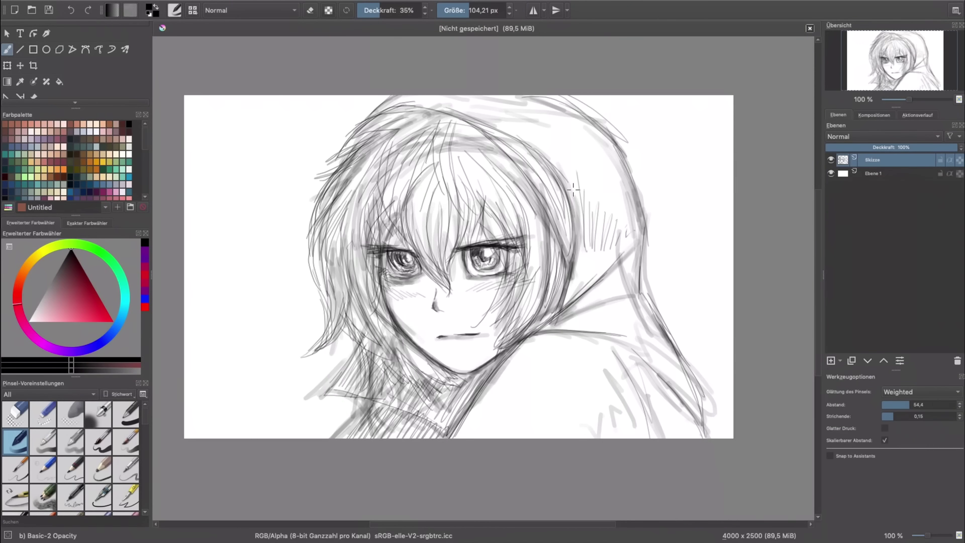
mouse_move(573, 190)
left_mouse_down()
mouse_move(577, 291)
mouse_move(607, 254)
mouse_move(568, 302)
left_mouse_up()
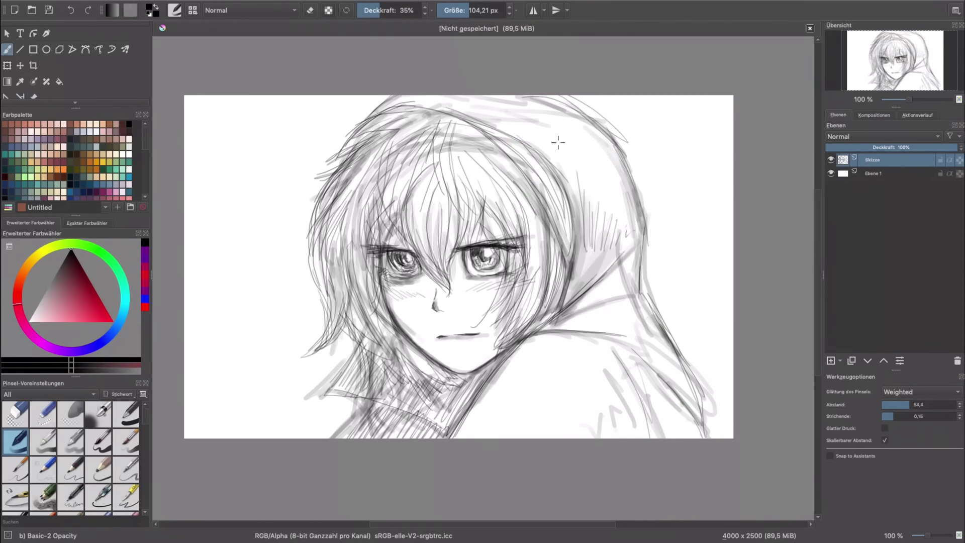
left_click_drag(380, 8, 376, 8)
left_click_drag(552, 109, 603, 201)
left_click_drag(593, 126, 623, 241)
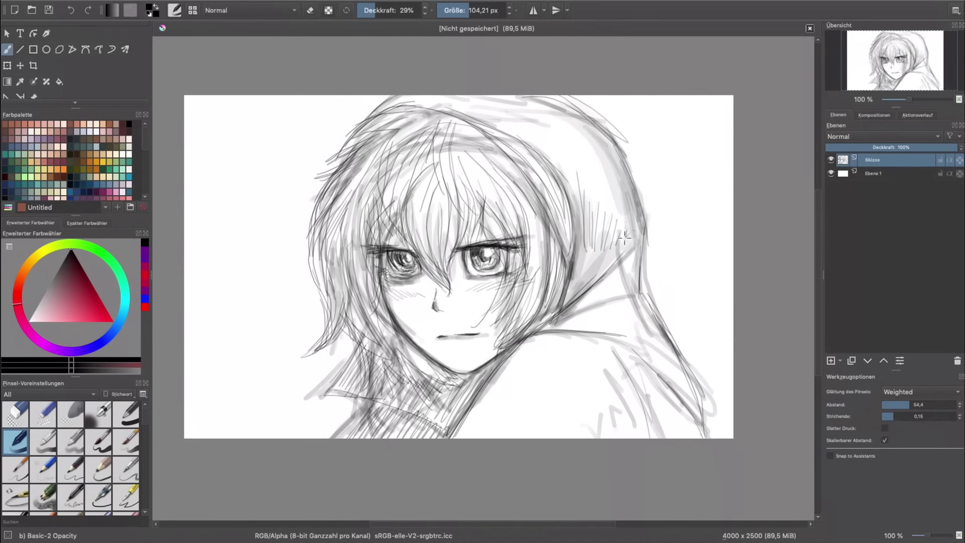
mouse_move(623, 176)
left_mouse_down()
mouse_move(618, 246)
mouse_move(610, 215)
mouse_move(563, 296)
mouse_move(568, 309)
left_mouse_up()
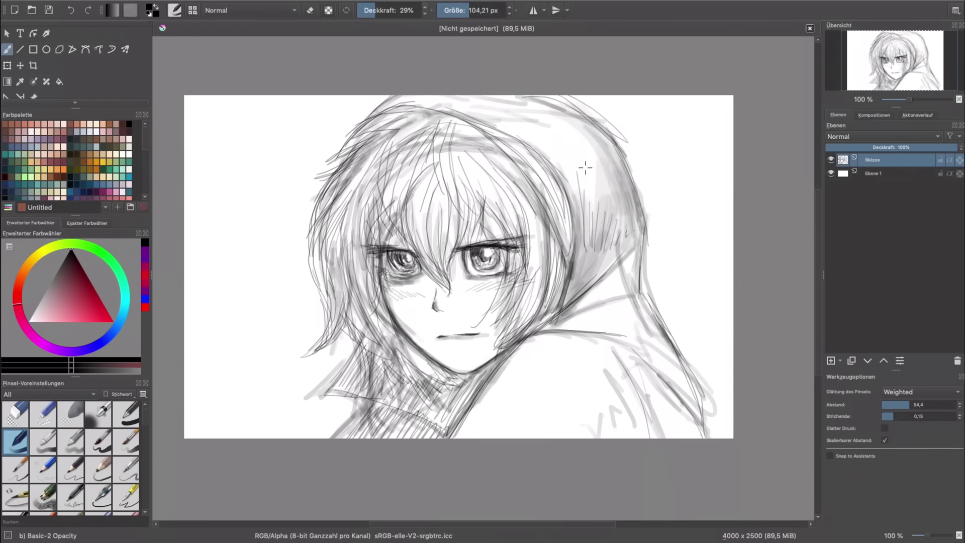
- Darken and hatch the shading along the hair and hood edge down toward the neck
mouse_move(588, 173)
left_mouse_down()
mouse_move(586, 228)
mouse_move(608, 266)
mouse_move(563, 312)
left_mouse_up()
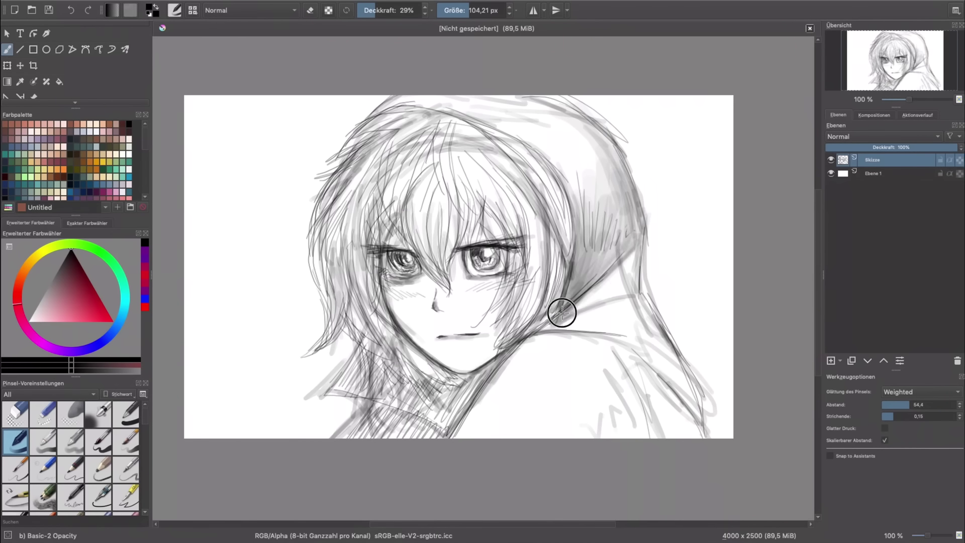
left_click_drag(574, 234, 533, 334)
left_click_drag(573, 261, 530, 337)
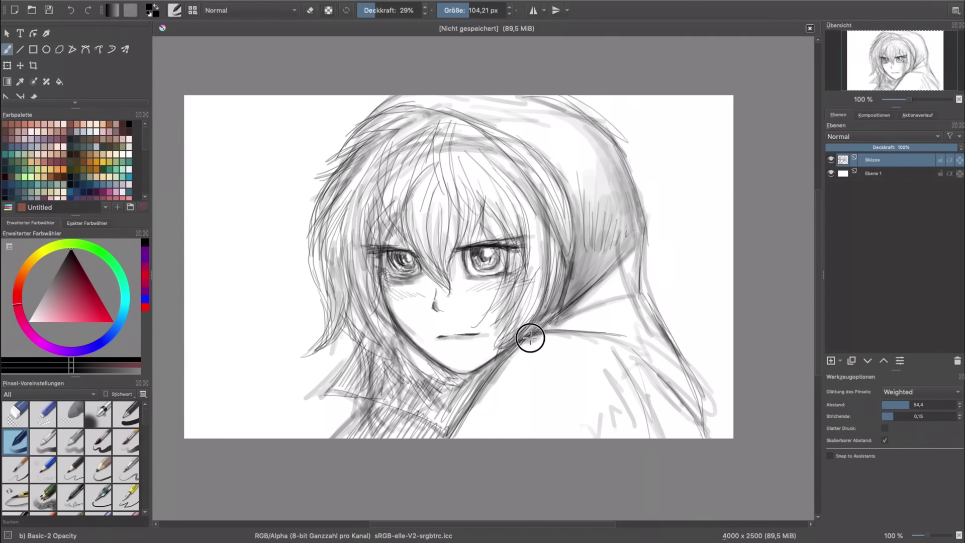
left_click_drag(573, 191, 548, 287)
left_click_drag(528, 146, 543, 306)
left_click_drag(551, 216, 509, 345)
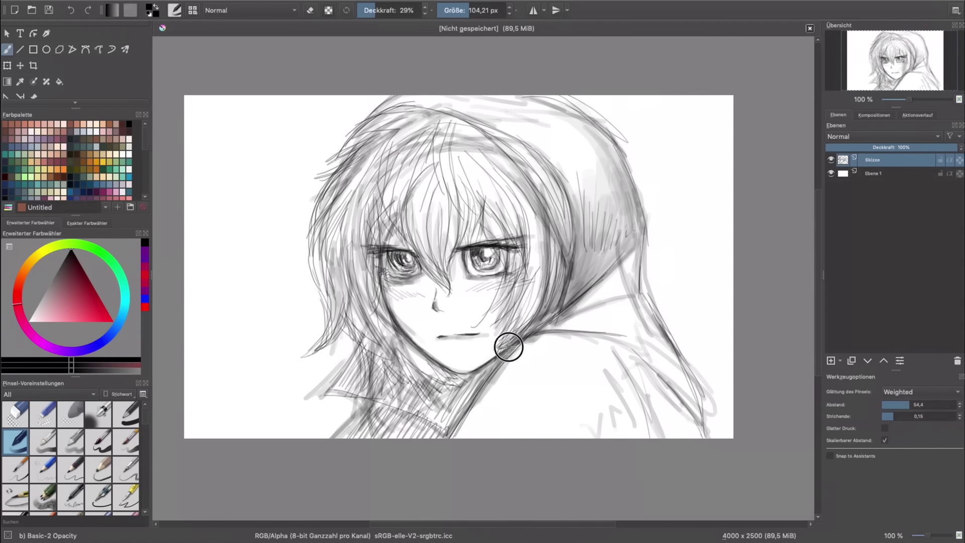
left_click_drag(553, 254, 498, 359)
- Hatch across the top of the hair and shade the hood's right side toward the shoulder
left_click_drag(430, 137, 508, 191)
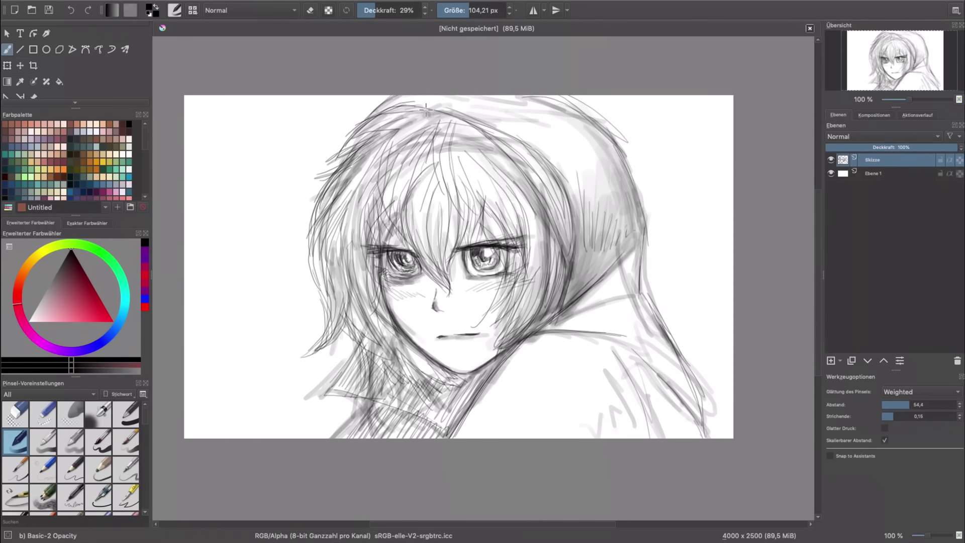
mouse_move(498, 146)
left_mouse_down()
mouse_move(417, 105)
mouse_move(564, 169)
left_mouse_up()
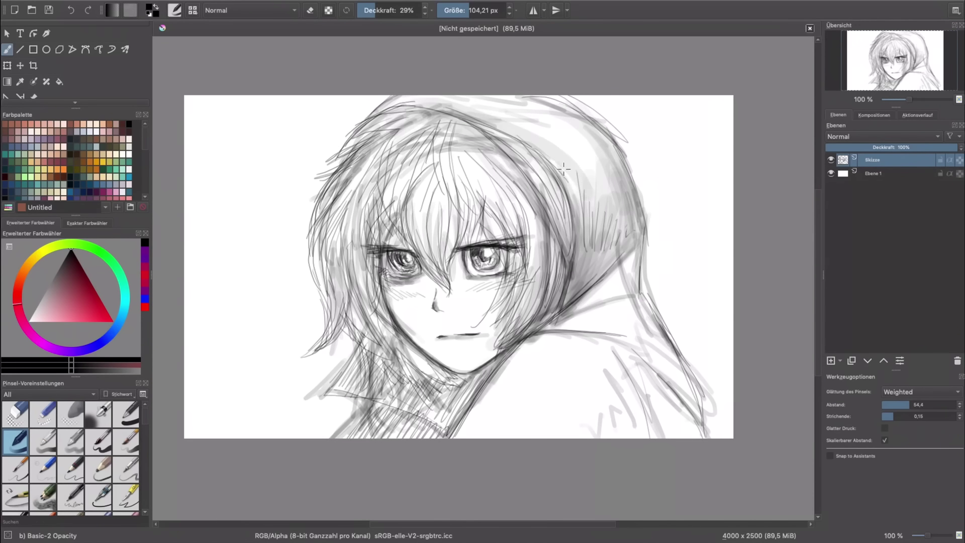
left_click_drag(457, 108, 578, 221)
left_click_drag(583, 136, 563, 282)
mouse_move(604, 256)
left_mouse_down()
mouse_move(548, 317)
mouse_move(634, 209)
mouse_move(633, 267)
mouse_move(556, 322)
mouse_move(604, 293)
mouse_move(568, 321)
mouse_move(628, 336)
left_mouse_up()
- Shade the shoulder and lower right of the hood, plus a stroke along the shoulder line
mouse_move(558, 322)
left_mouse_down()
mouse_move(633, 345)
mouse_move(649, 392)
left_mouse_up()
left_click_drag(623, 342, 666, 415)
left_click_drag(654, 346, 693, 399)
left_click_drag(659, 315, 717, 435)
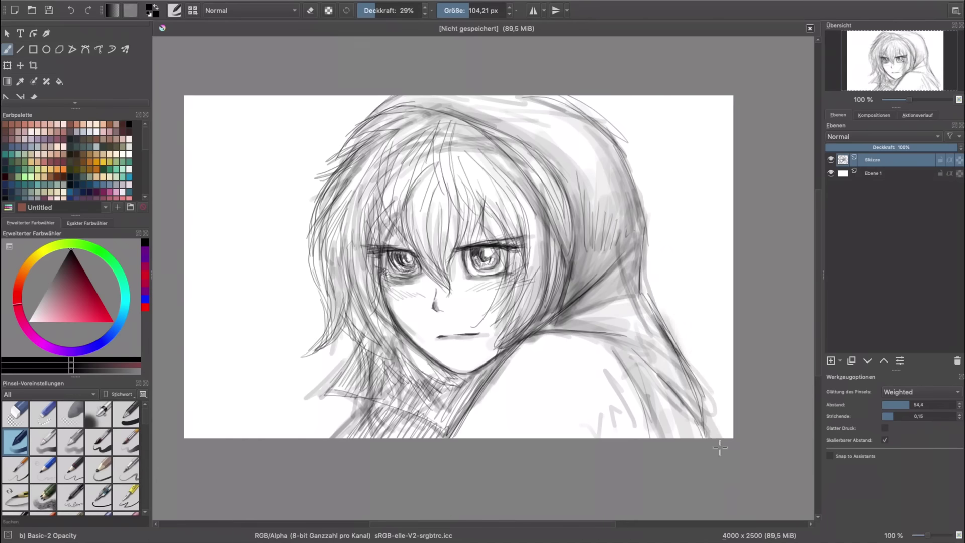
left_click_drag(684, 387, 685, 408)
left_click_drag(638, 352, 676, 432)
left_click_drag(648, 372, 674, 437)
mouse_move(583, 336)
left_mouse_down()
mouse_move(626, 442)
mouse_move(638, 437)
mouse_move(628, 395)
left_mouse_up()
left_click_drag(535, 331, 448, 436)
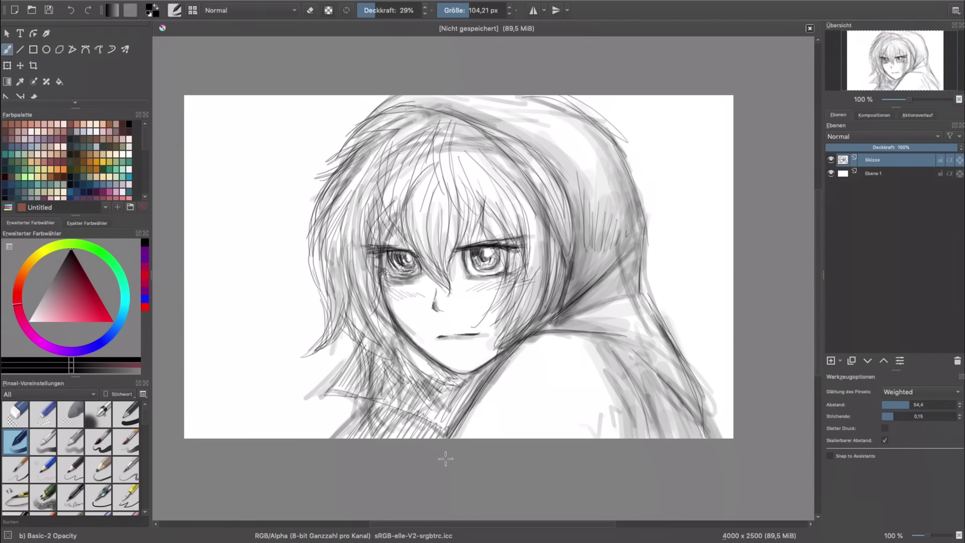
- Widen the brush to 227.30 px and shade the right shoulder down to the bottom
left_click(392, 10)
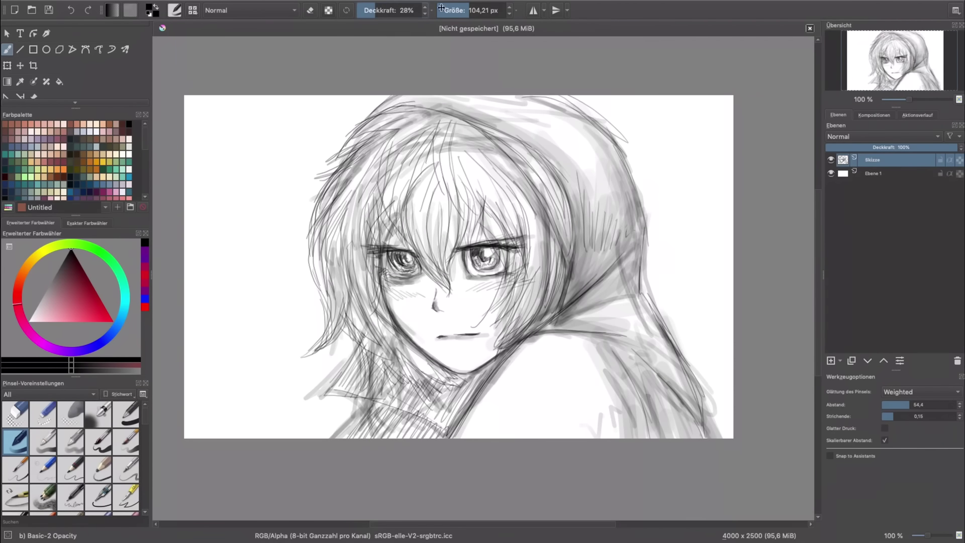
left_click_drag(468, 10, 481, 10)
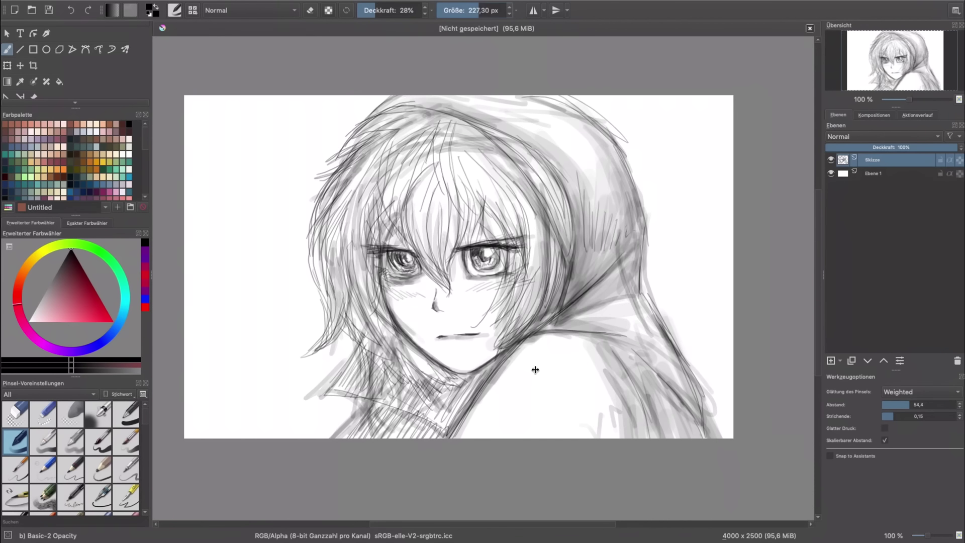
mouse_move(533, 351)
left_mouse_down()
mouse_move(455, 437)
mouse_move(475, 438)
left_mouse_up()
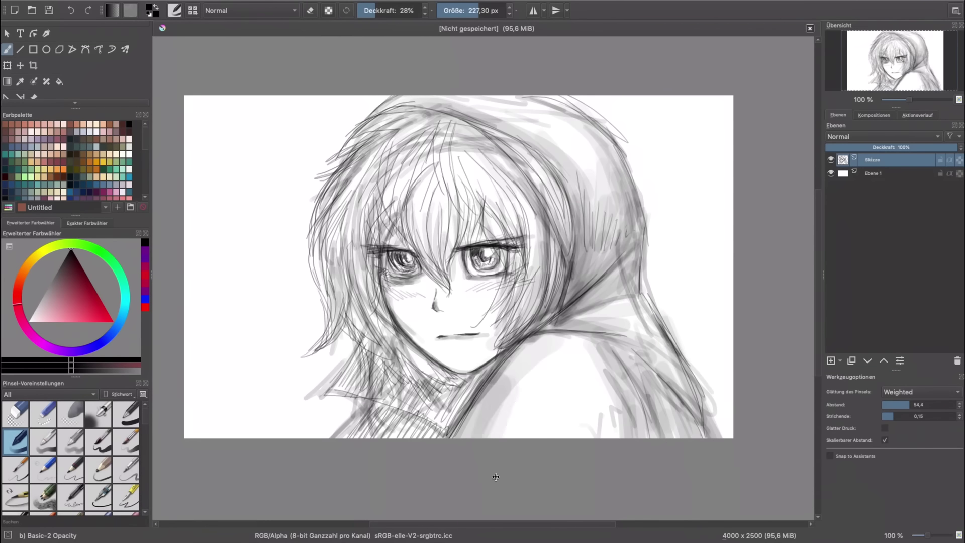
left_click_drag(589, 341, 623, 436)
left_click_drag(664, 327, 639, 436)
left_click_drag(643, 292, 723, 449)
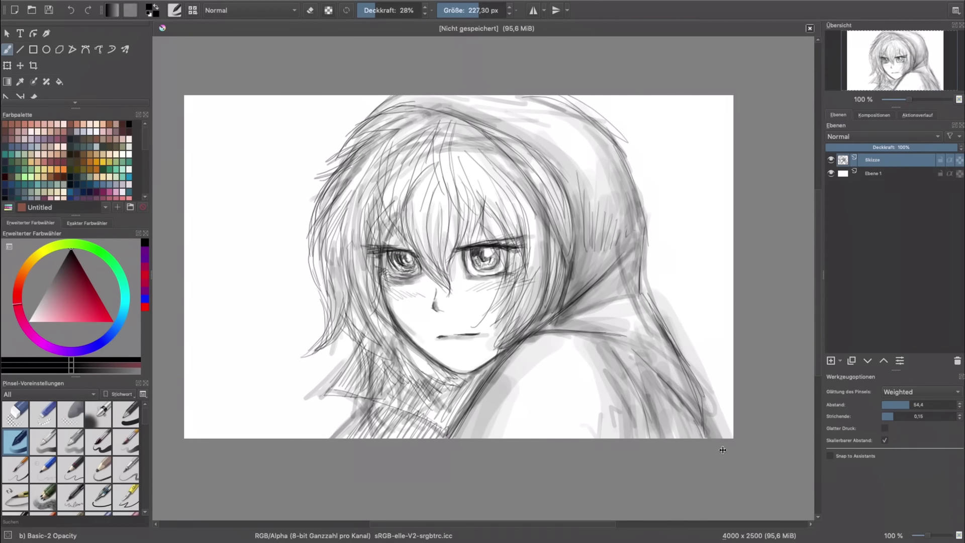
left_click_drag(658, 331, 708, 441)
- Hatch dark shading over the neck and collar
left_click_drag(384, 330, 346, 402)
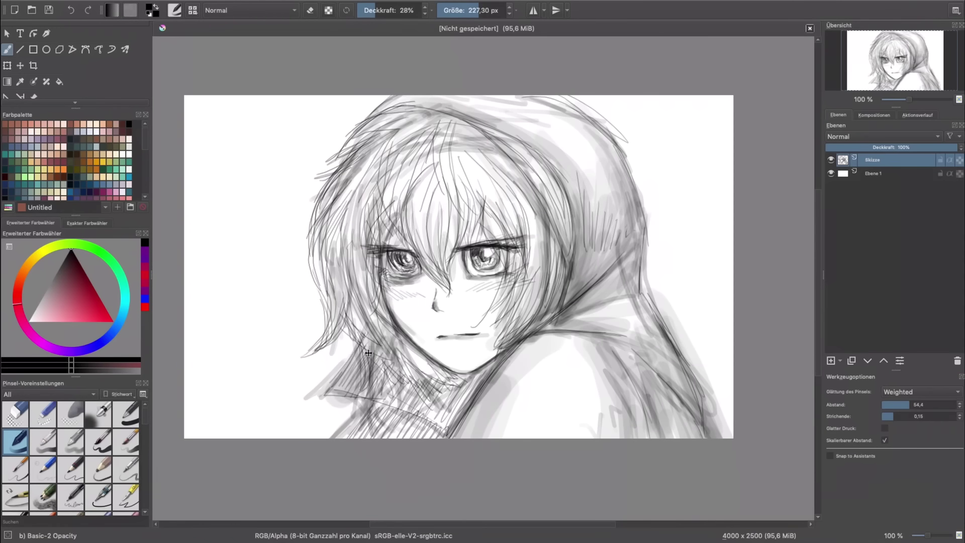
left_click_drag(432, 360, 377, 367)
mouse_move(452, 402)
left_mouse_down()
mouse_move(418, 366)
mouse_move(444, 386)
mouse_move(405, 451)
mouse_move(362, 451)
mouse_move(398, 379)
mouse_move(425, 433)
mouse_move(434, 406)
left_mouse_up()
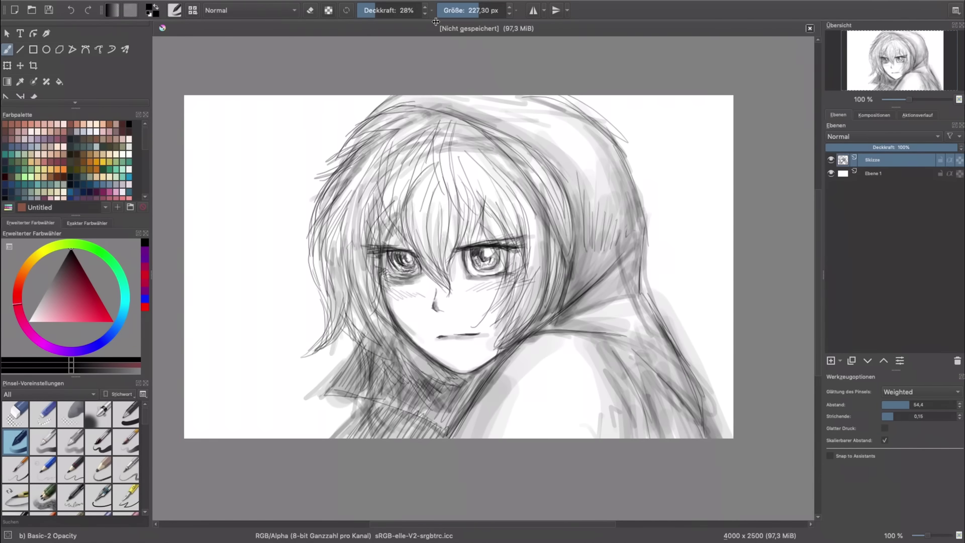
- Shrink the brush to about 99 px and shade the left hair, cheek and neck area
left_click(469, 10)
mouse_move(381, 117)
left_mouse_down()
mouse_move(338, 166)
mouse_move(320, 252)
left_mouse_up()
left_click_drag(333, 200, 326, 290)
left_click_drag(321, 237, 319, 321)
mouse_move(351, 242)
left_mouse_down()
mouse_move(328, 339)
mouse_move(337, 346)
left_mouse_up()
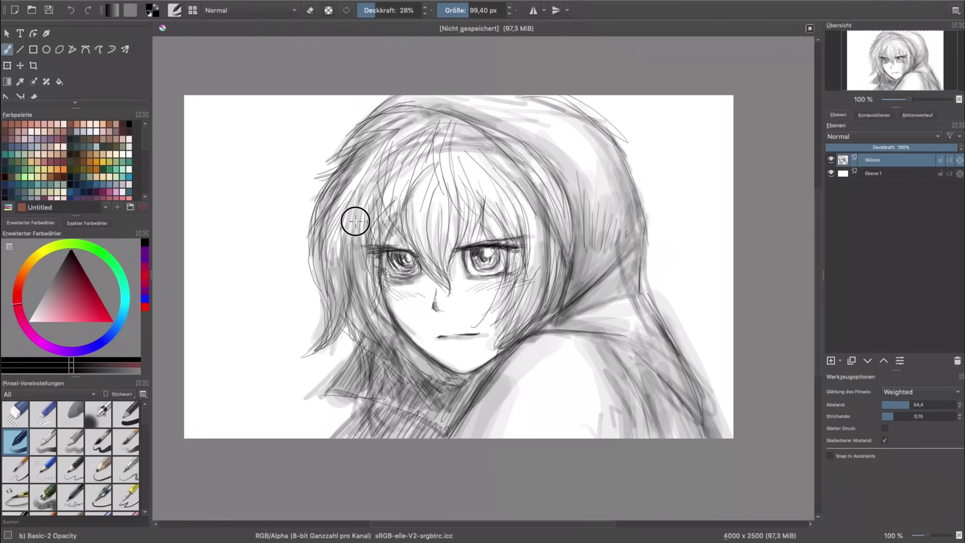
left_click_drag(382, 335, 417, 380)
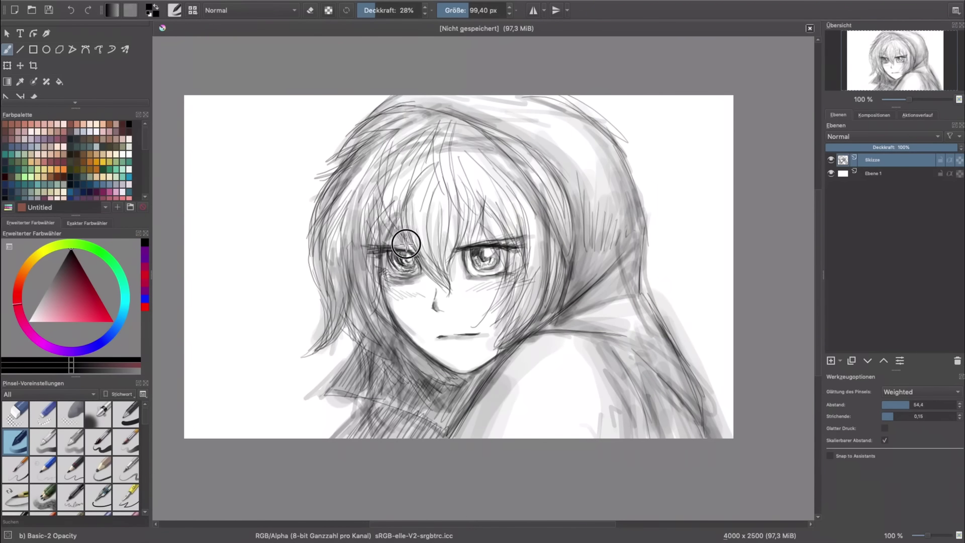
- Darken around both eyes and the right iris, then shade the cheek, jaw and neck
left_click_drag(400, 216, 385, 247)
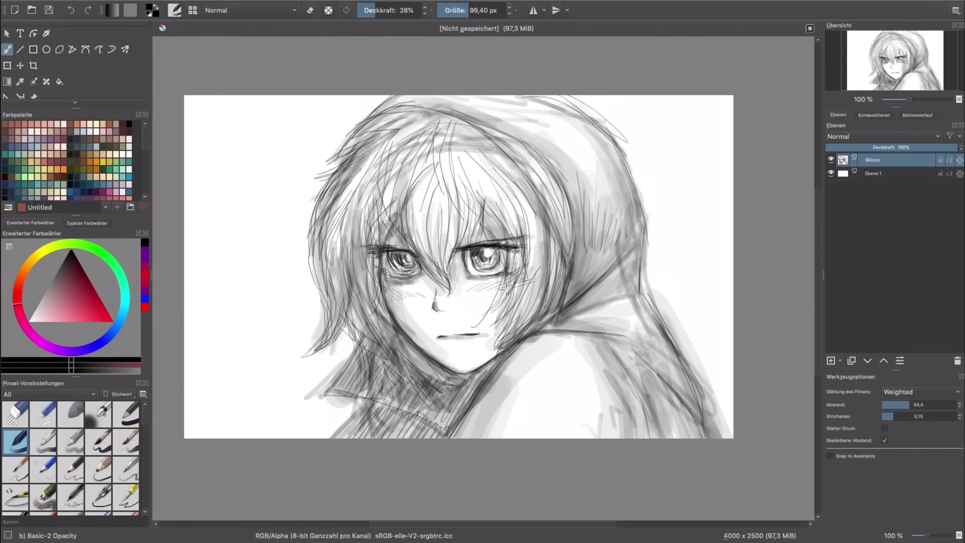
left_click_drag(481, 251, 484, 258)
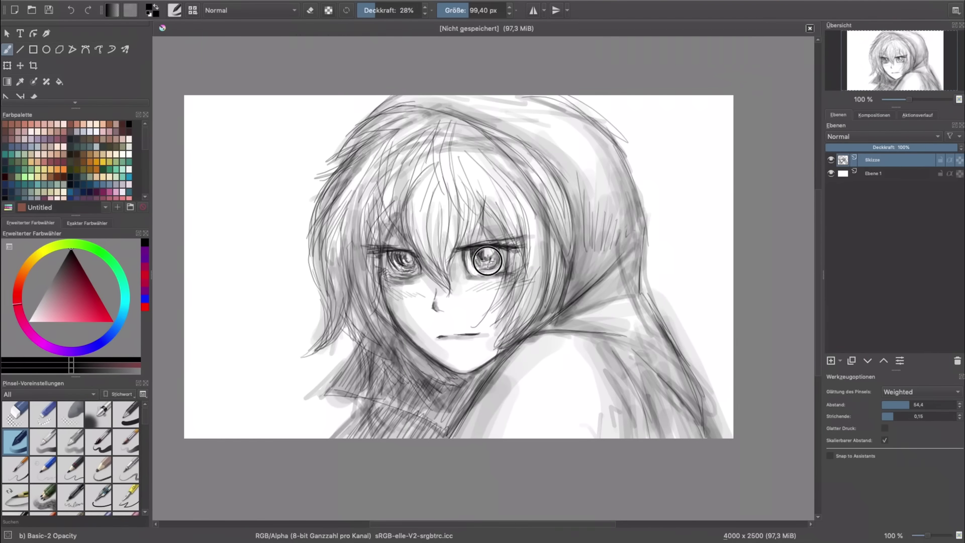
mouse_move(394, 283)
left_mouse_down()
mouse_move(408, 268)
mouse_move(397, 267)
left_mouse_up()
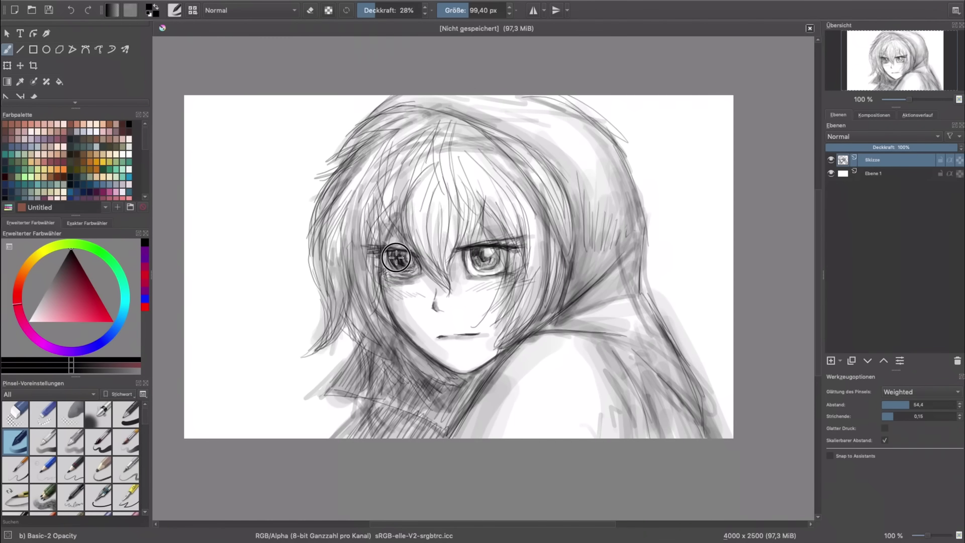
left_click_drag(480, 258, 518, 281)
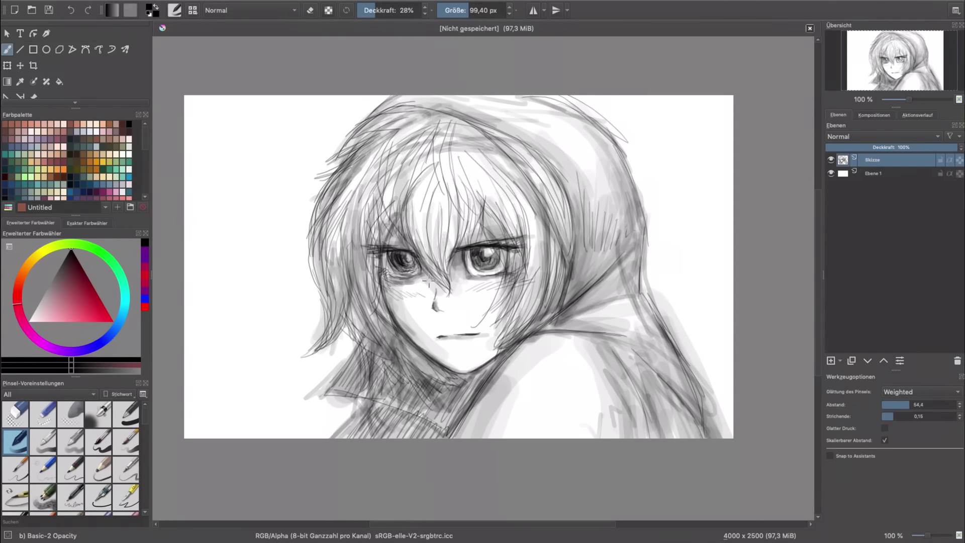
left_click_drag(382, 246, 427, 287)
left_click_drag(522, 261, 483, 352)
mouse_move(446, 292)
left_mouse_down()
mouse_move(477, 335)
mouse_move(457, 405)
mouse_move(460, 396)
mouse_move(423, 443)
left_mouse_up()
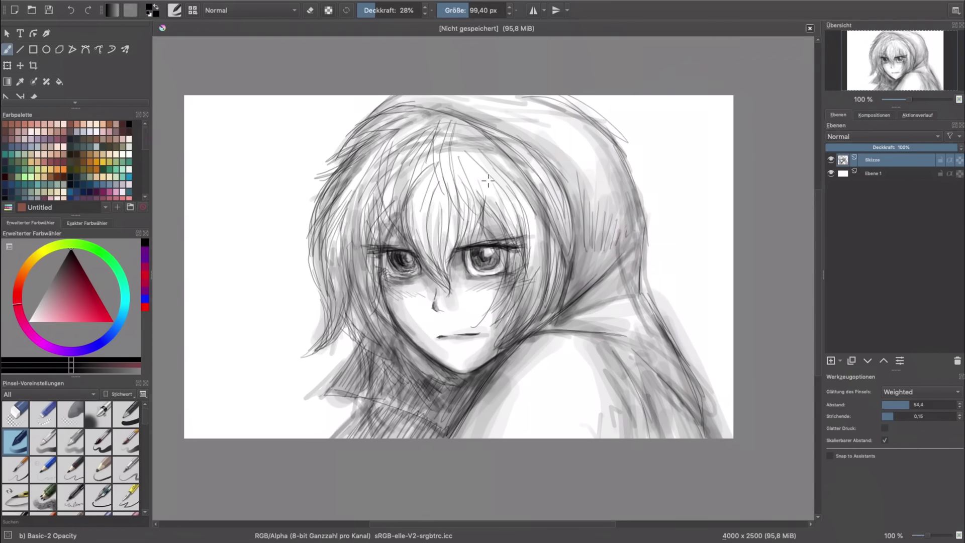
- Raise opacity, shrink the brush, zoom on the face and select the b) Basic-5 Size preset
left_click(390, 9)
left_click_drag(471, 7, 449, 10)
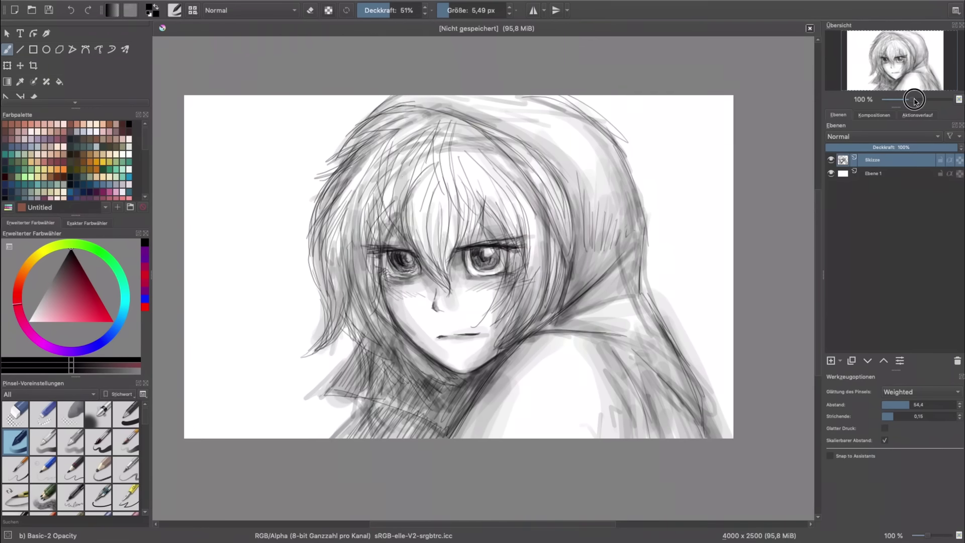
left_click_drag(912, 102, 924, 102)
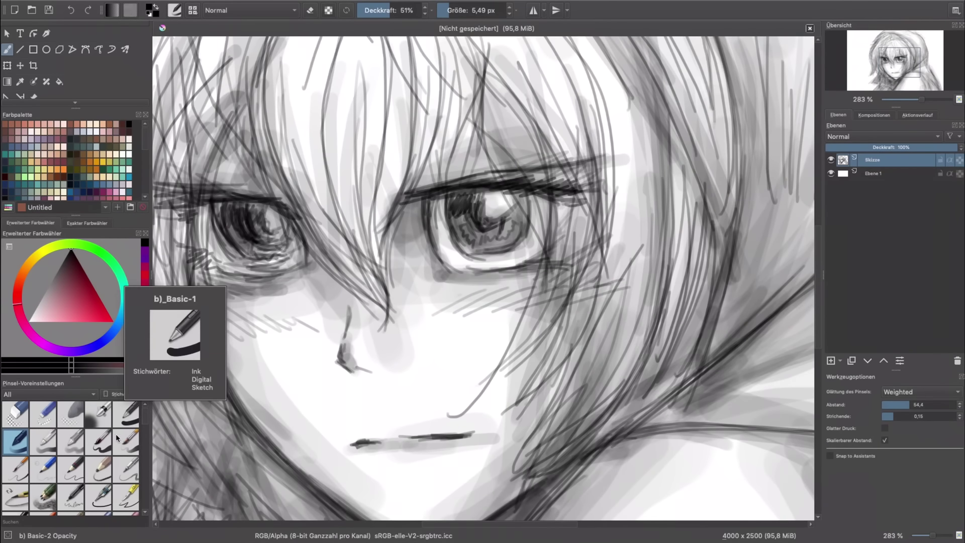
left_click(101, 446)
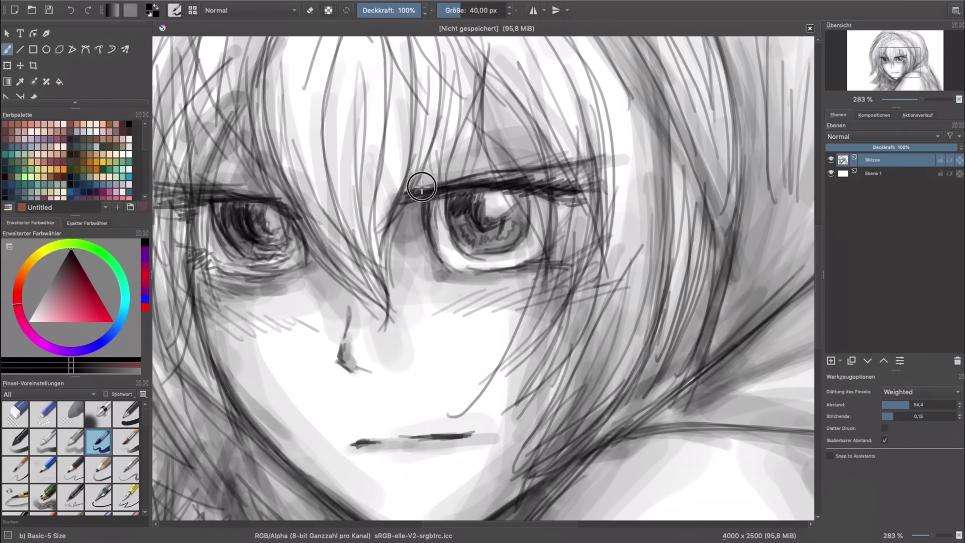
- Ink a thick upper eyelid with outer-corner lashes on the right eye
mouse_move(400, 193)
left_mouse_down()
mouse_move(632, 153)
mouse_move(478, 172)
left_mouse_up()
mouse_move(598, 173)
left_mouse_down()
mouse_move(483, 177)
mouse_move(518, 179)
left_mouse_up()
mouse_move(603, 176)
left_mouse_down()
mouse_move(534, 179)
mouse_move(553, 197)
mouse_move(409, 190)
left_mouse_up()
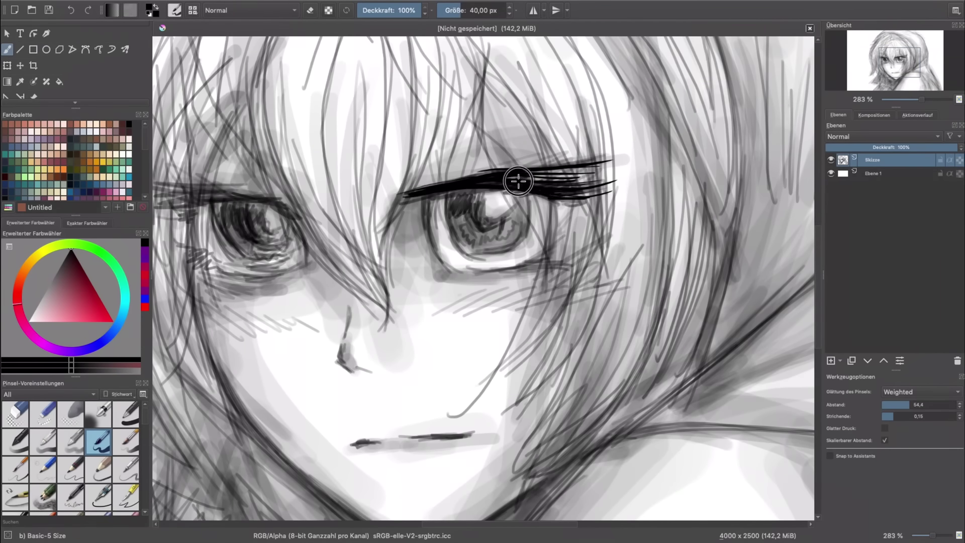
mouse_move(522, 181)
left_mouse_down()
mouse_move(391, 199)
mouse_move(440, 254)
left_mouse_up()
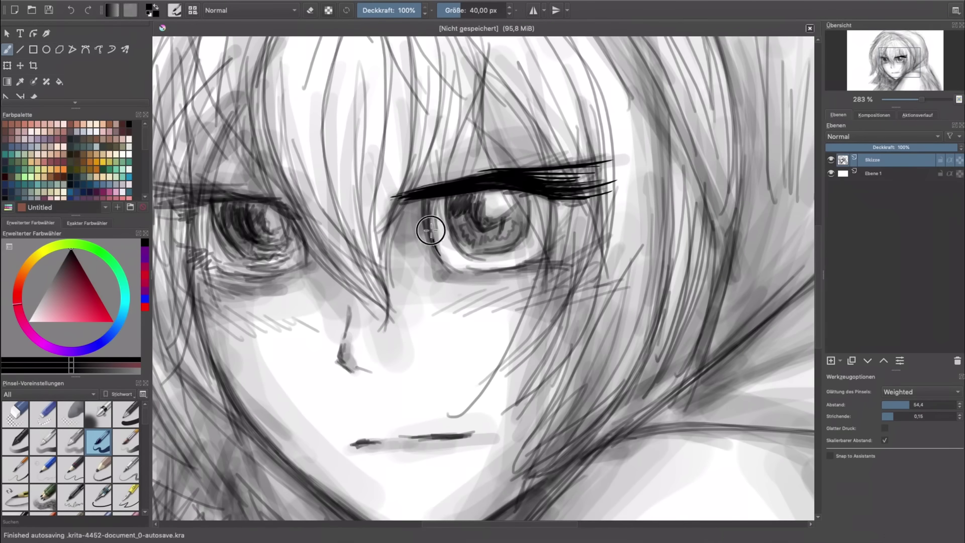
- Draw the right eye's iris, pupil, highlight and lower lid, and darken its lid line
left_click_drag(447, 198, 518, 251)
left_click_drag(525, 184, 522, 236)
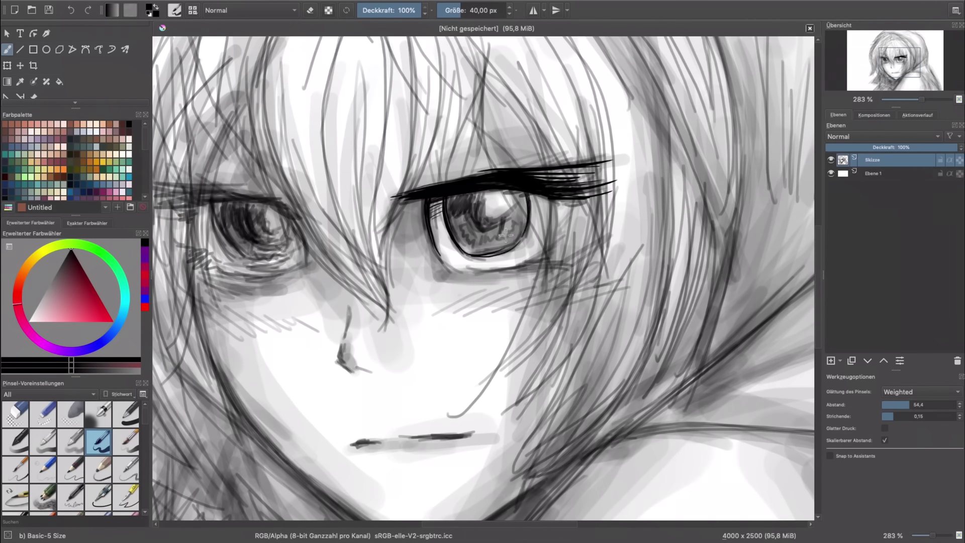
mouse_move(465, 197)
left_mouse_down()
mouse_move(518, 236)
mouse_move(516, 201)
mouse_move(482, 216)
mouse_move(505, 236)
mouse_move(460, 239)
mouse_move(515, 212)
mouse_move(513, 229)
left_mouse_up()
left_click_drag(452, 271, 563, 264)
left_click_drag(573, 244, 533, 253)
left_click_drag(413, 191, 543, 160)
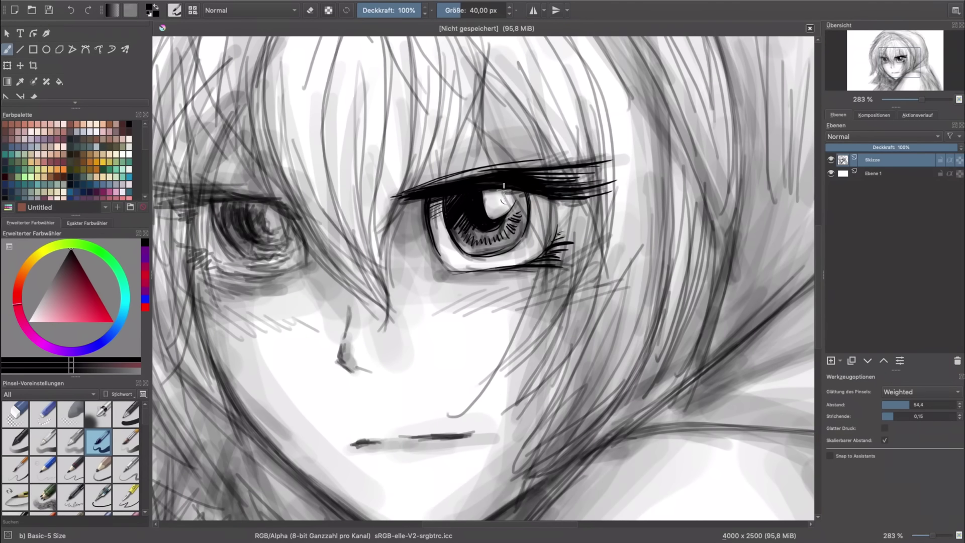
- Ink the left eye's upper lid and lashes
left_click_drag(503, 190, 561, 180)
left_click_drag(352, 201, 237, 171)
left_click_drag(301, 178, 206, 171)
mouse_move(256, 184)
left_mouse_down()
mouse_move(189, 176)
mouse_move(196, 186)
left_mouse_up()
mouse_move(281, 199)
left_mouse_down()
mouse_move(212, 201)
mouse_move(334, 199)
left_mouse_up()
- Draw the left eye's iris, lower lid and lower lashes
mouse_move(274, 198)
left_mouse_down()
mouse_move(296, 246)
mouse_move(334, 254)
left_mouse_up()
left_click_drag(352, 206, 347, 242)
mouse_move(301, 204)
left_mouse_down()
mouse_move(330, 233)
mouse_move(280, 202)
mouse_move(284, 236)
mouse_move(347, 221)
mouse_move(352, 236)
left_mouse_up()
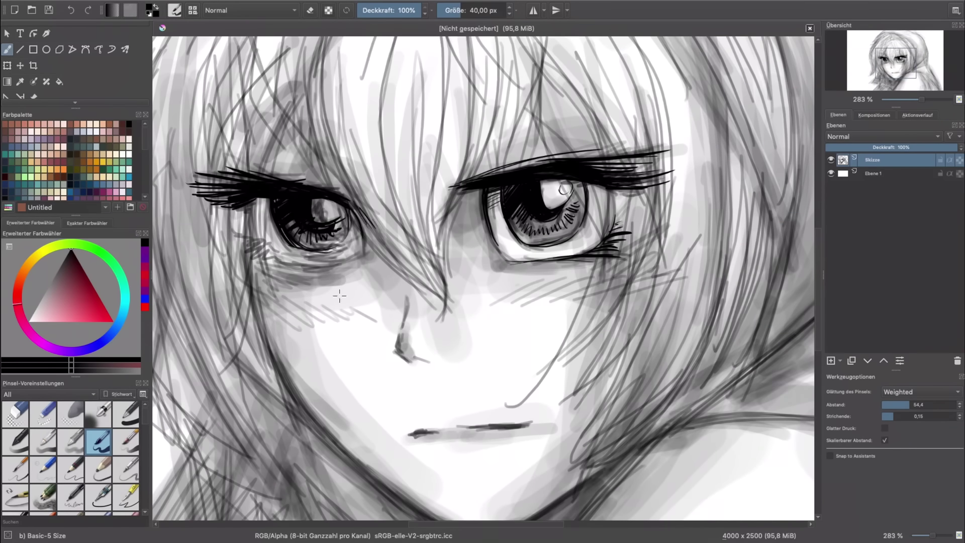
mouse_move(247, 246)
left_mouse_down()
mouse_move(294, 266)
mouse_move(342, 256)
left_mouse_up()
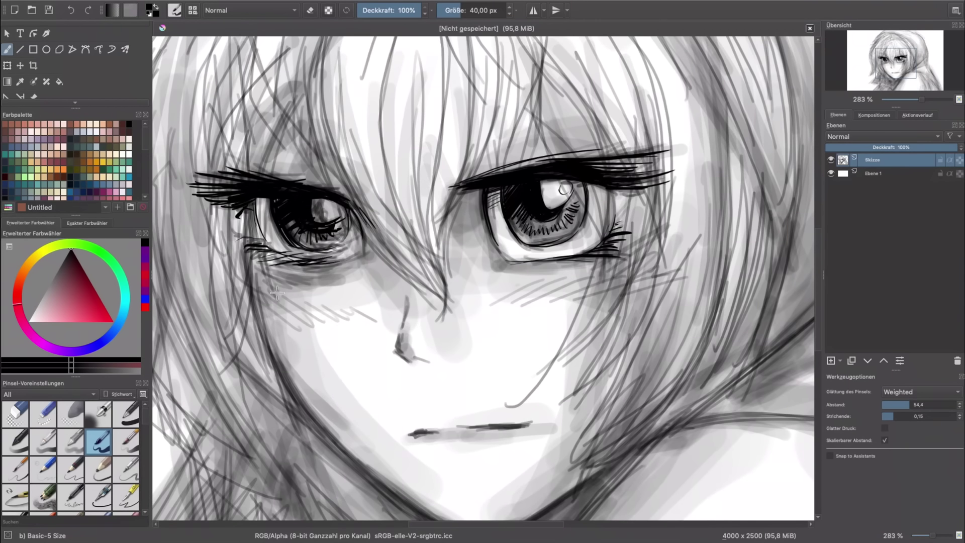
- Hatch blush on both cheeks, darken the nose line and start the mouth
left_click_drag(274, 286, 304, 314)
left_click_drag(301, 282, 372, 309)
mouse_move(490, 304)
left_mouse_down()
mouse_move(553, 274)
mouse_move(664, 274)
left_mouse_up()
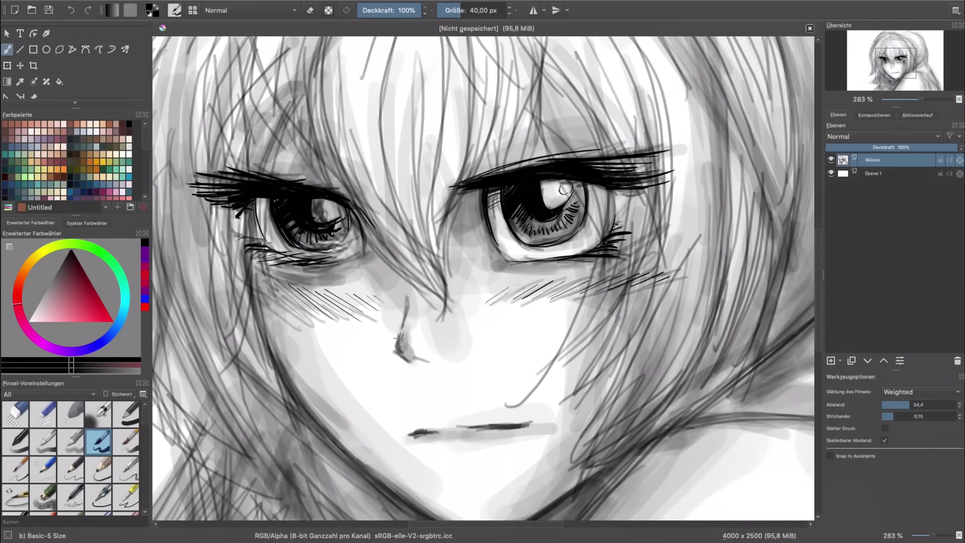
mouse_move(404, 306)
left_mouse_down()
mouse_move(396, 352)
mouse_move(420, 364)
left_mouse_up()
mouse_move(448, 354)
left_mouse_down()
mouse_move(427, 356)
mouse_move(534, 347)
left_mouse_up()
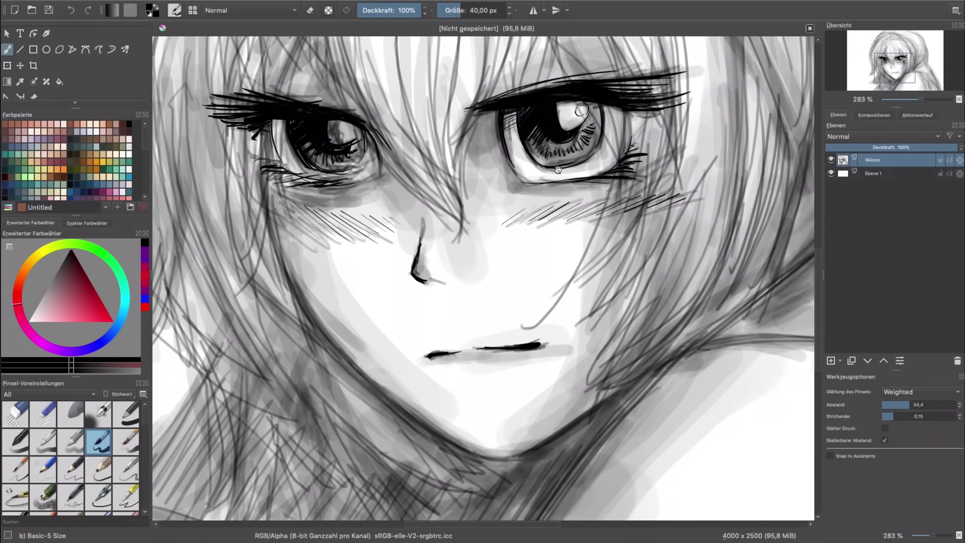
- Zoom out and ink long hair strands down the forehead and over the right eye
key("minus")
scroll(416, 300, "up", 3)
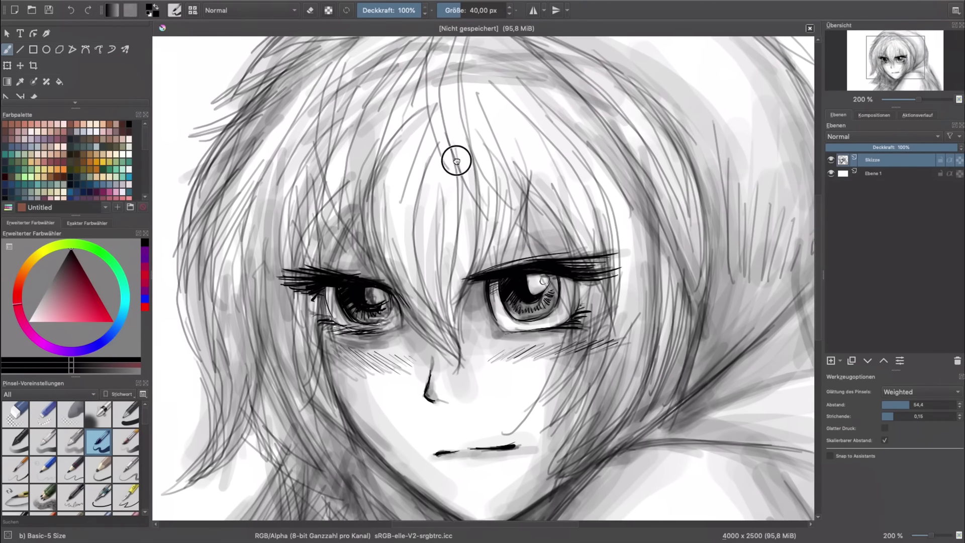
left_click_drag(397, 115, 442, 362)
left_click_drag(402, 158, 460, 369)
left_click_drag(455, 211, 465, 335)
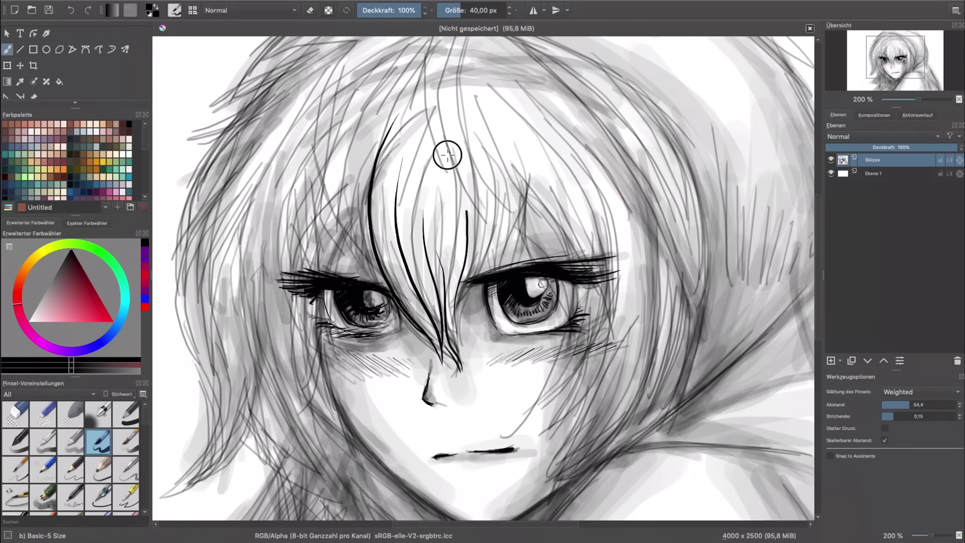
left_click_drag(440, 144, 465, 299)
left_click_drag(418, 173, 402, 327)
left_click_drag(465, 153, 483, 294)
left_click_drag(458, 90, 485, 272)
left_click_drag(495, 146, 470, 279)
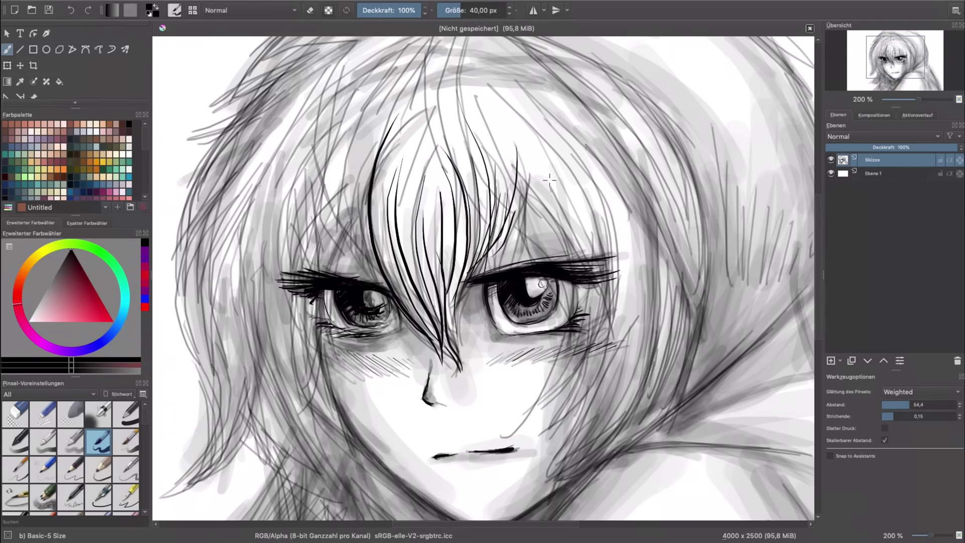
mouse_move(523, 114)
left_mouse_down()
mouse_move(495, 236)
mouse_move(563, 264)
left_mouse_up()
mouse_move(528, 178)
left_mouse_down()
mouse_move(575, 259)
mouse_move(512, 426)
left_mouse_up()
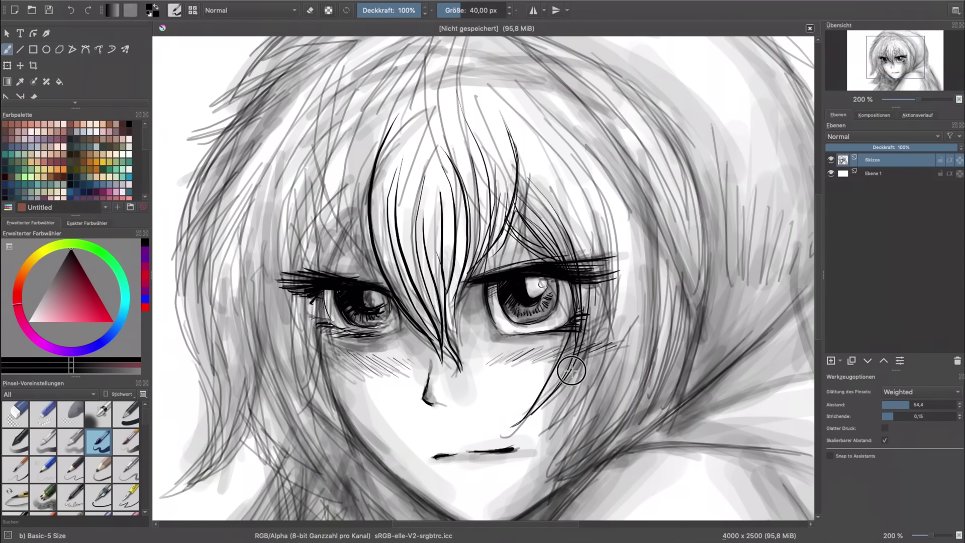
- Ink bold hair strands down the right side of the face and head
left_click_drag(607, 251, 534, 438)
left_click_drag(616, 316, 533, 486)
left_click_drag(674, 251, 549, 491)
left_click_drag(649, 201, 570, 457)
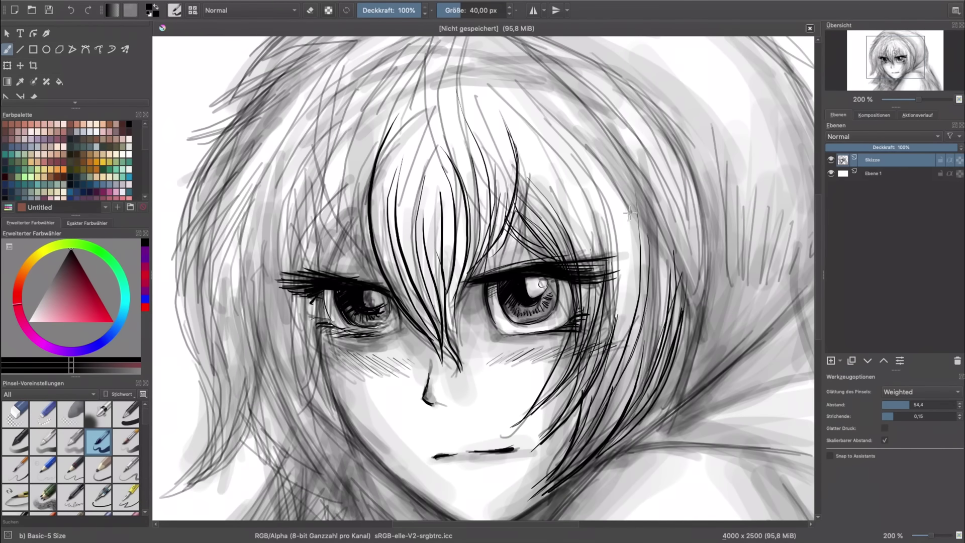
left_click_drag(684, 105, 619, 317)
left_click_drag(669, 81, 600, 287)
left_click_drag(701, 123, 653, 346)
left_click_drag(638, 100, 563, 359)
- Ink more strands at the top of the head, across the forehead and along the left cheek
left_click_drag(516, 77, 643, 364)
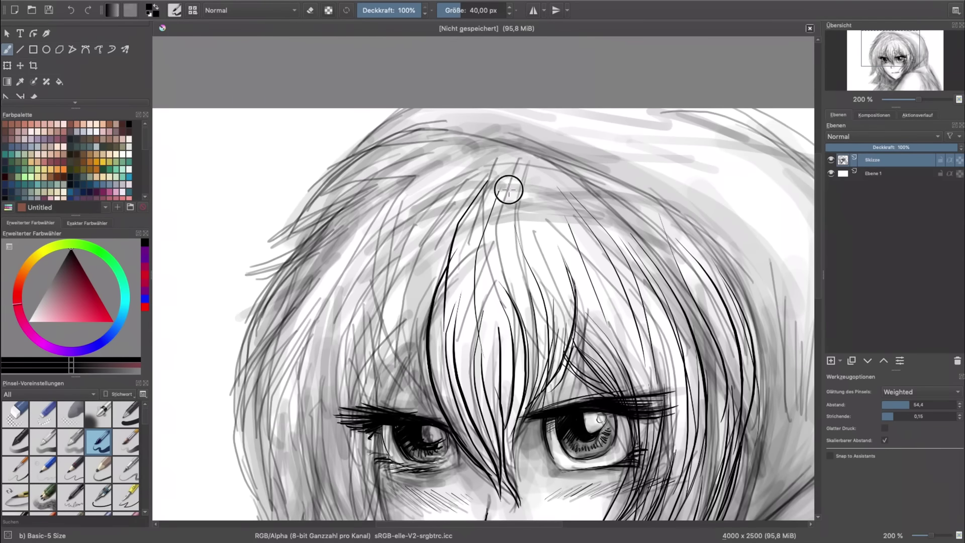
left_click_drag(498, 176, 463, 332)
left_click_drag(508, 189, 533, 334)
left_click_drag(527, 276, 634, 151)
left_click_drag(538, 141, 472, 281)
left_click_drag(546, 80, 475, 247)
mouse_move(475, 199)
left_mouse_down()
mouse_move(495, 362)
mouse_move(517, 402)
left_mouse_up()
- Firm up the jaw and neck line, and hatch the cheeks and the area near the brow
left_click_drag(442, 291, 553, 485)
left_click_drag(430, 239, 488, 318)
mouse_move(437, 259)
left_mouse_down()
mouse_move(495, 324)
mouse_move(573, 382)
left_mouse_up()
left_click_drag(744, 259, 594, 362)
left_click_drag(417, 189, 476, 213)
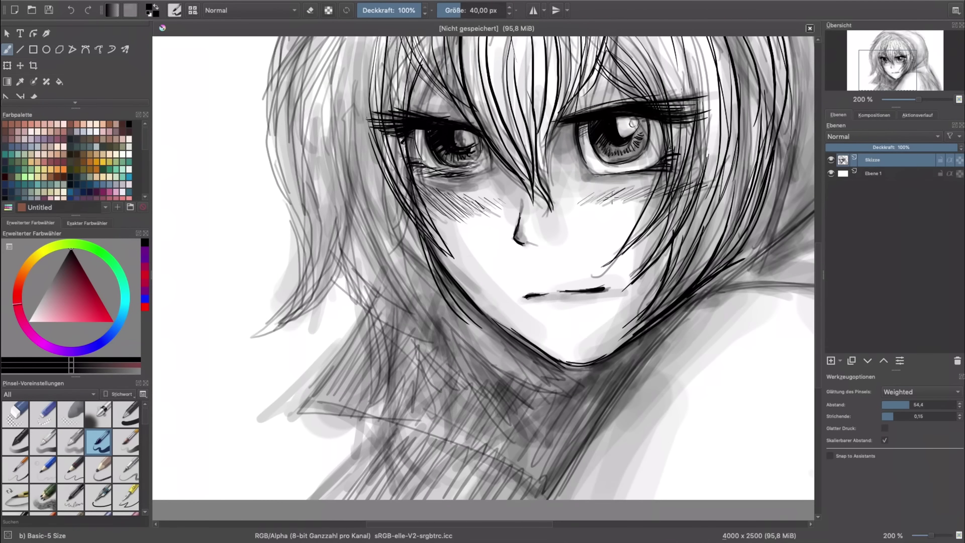
left_click_drag(611, 197, 705, 192)
left_click_drag(554, 120, 581, 153)
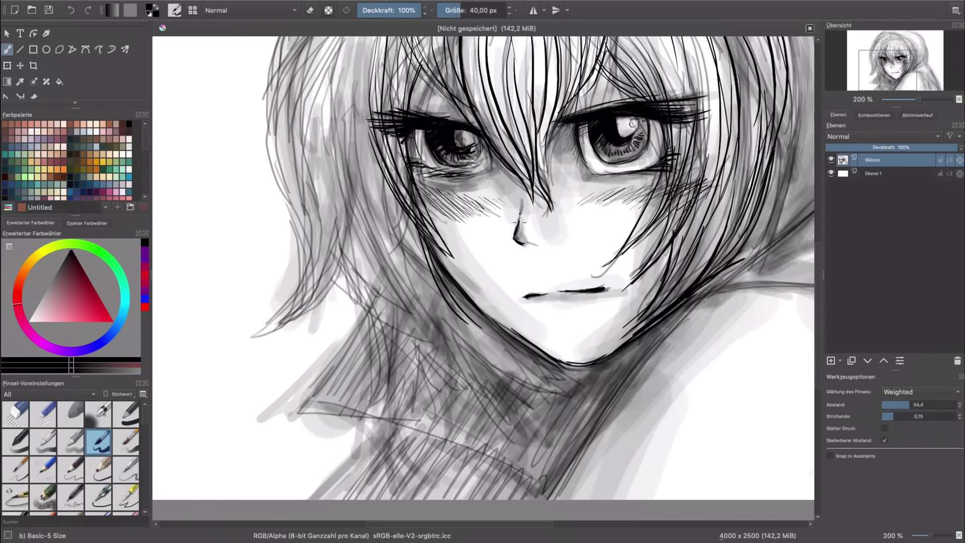
left_click_drag(395, 88, 480, 254)
- At 100% zoom, ink the collar below the chin, the shoulder line and the hood's right side
key("1")
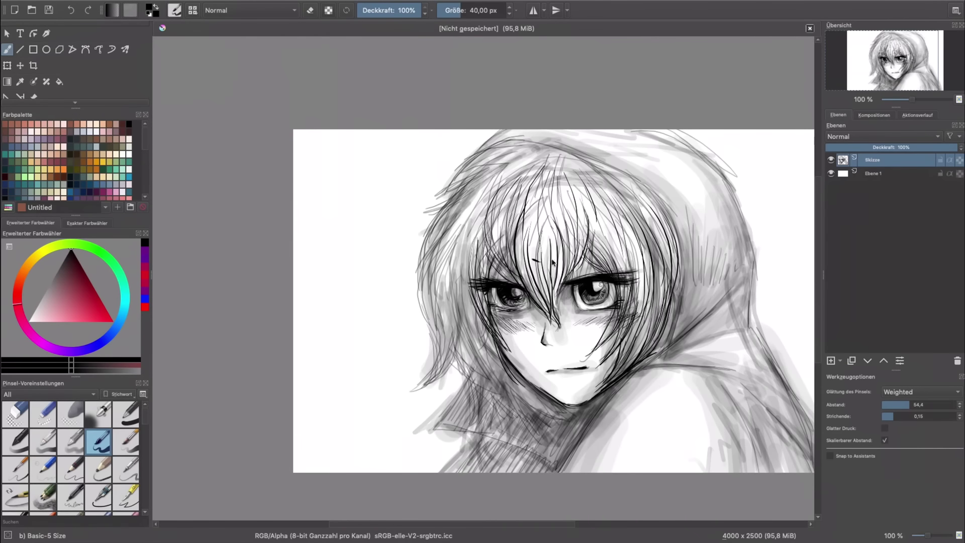
mouse_move(486, 181)
left_mouse_down()
mouse_move(431, 145)
mouse_move(409, 151)
mouse_move(371, 222)
mouse_move(387, 327)
mouse_move(399, 290)
mouse_move(427, 387)
left_mouse_up()
mouse_move(417, 311)
left_mouse_down()
mouse_move(513, 372)
mouse_move(372, 395)
mouse_move(402, 367)
mouse_move(527, 402)
mouse_move(392, 433)
mouse_move(473, 428)
mouse_move(593, 328)
left_mouse_up()
left_click_drag(669, 352, 702, 435)
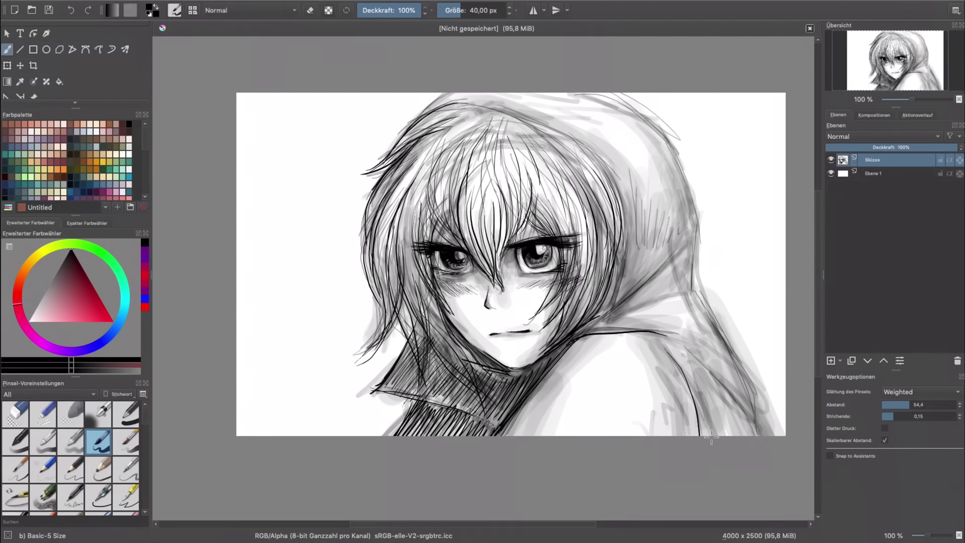
left_click_drag(697, 292, 754, 435)
- Ink the hood's top and upper-left edges and hatch the left neck area
left_click_drag(620, 140, 635, 262)
left_click_drag(636, 165, 648, 267)
left_click_drag(624, 186, 601, 324)
mouse_move(453, 105)
left_mouse_down()
mouse_move(551, 134)
mouse_move(613, 189)
left_mouse_up()
mouse_move(382, 166)
left_mouse_down()
mouse_move(407, 123)
mouse_move(447, 93)
left_mouse_up()
left_click_drag(399, 302, 428, 405)
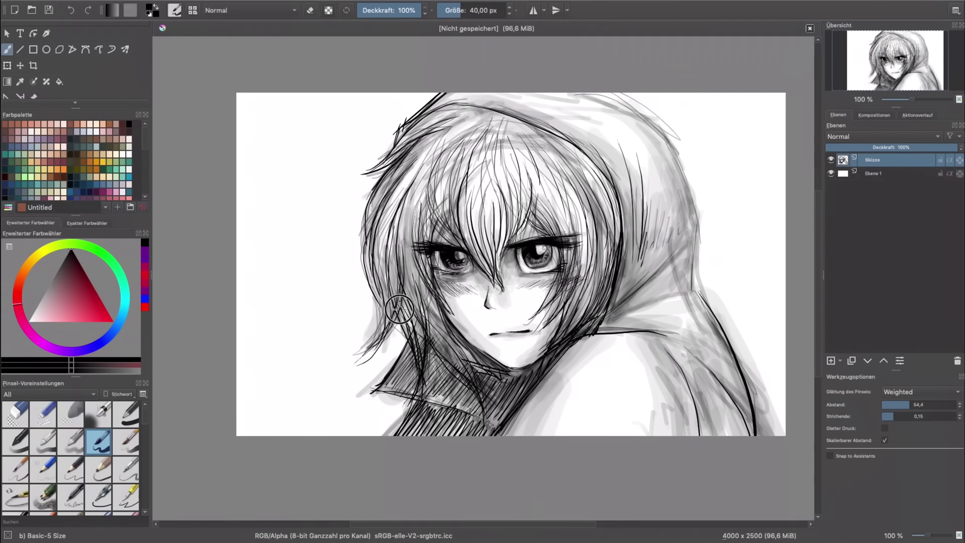
- Ink the left hair contour plus strands around the left eye and right cheek
mouse_move(422, 138)
left_mouse_down()
mouse_move(355, 174)
mouse_move(354, 367)
left_mouse_up()
left_click_drag(462, 166, 427, 296)
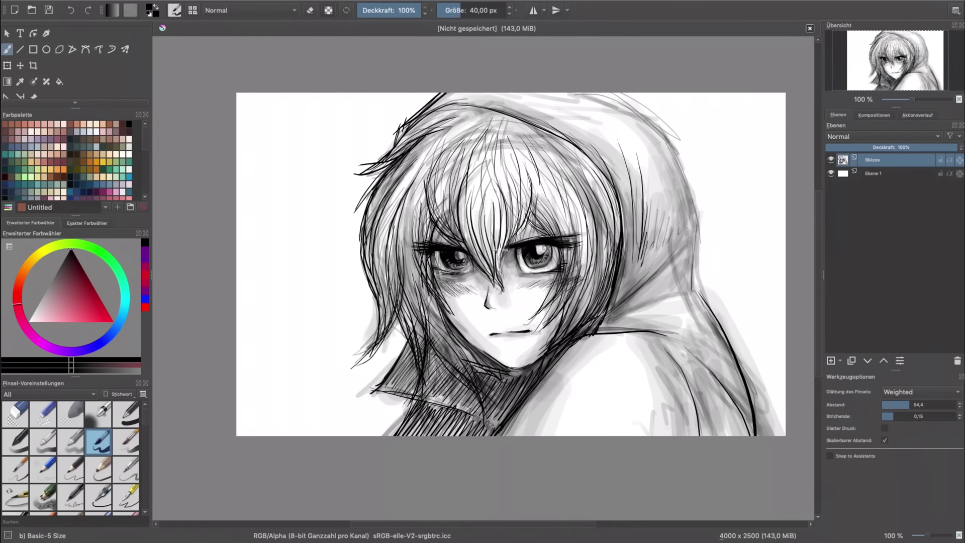
left_click_drag(507, 193, 530, 238)
left_click_drag(563, 199, 573, 301)
left_click_drag(578, 232, 553, 332)
- Finish the hood's right outline and add horizontal speed lines on both sides
mouse_move(615, 98)
left_mouse_down()
mouse_move(698, 221)
mouse_move(709, 322)
left_mouse_up()
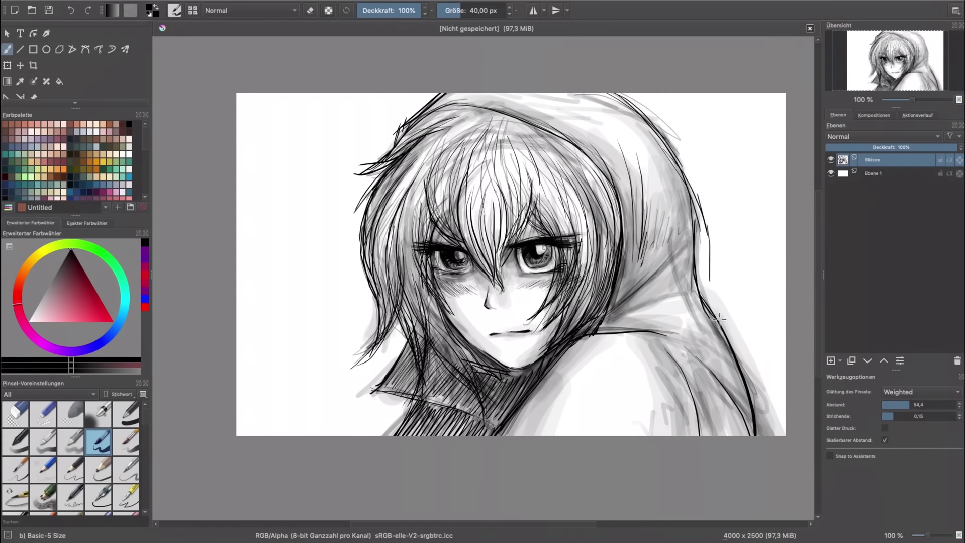
left_click_drag(676, 176, 707, 281)
mouse_move(709, 241)
left_mouse_down()
mouse_move(804, 242)
mouse_move(709, 254)
left_mouse_up()
left_click_drag(785, 231, 699, 233)
mouse_move(352, 246)
left_mouse_down()
mouse_move(239, 251)
mouse_move(340, 258)
mouse_move(236, 271)
left_mouse_up()
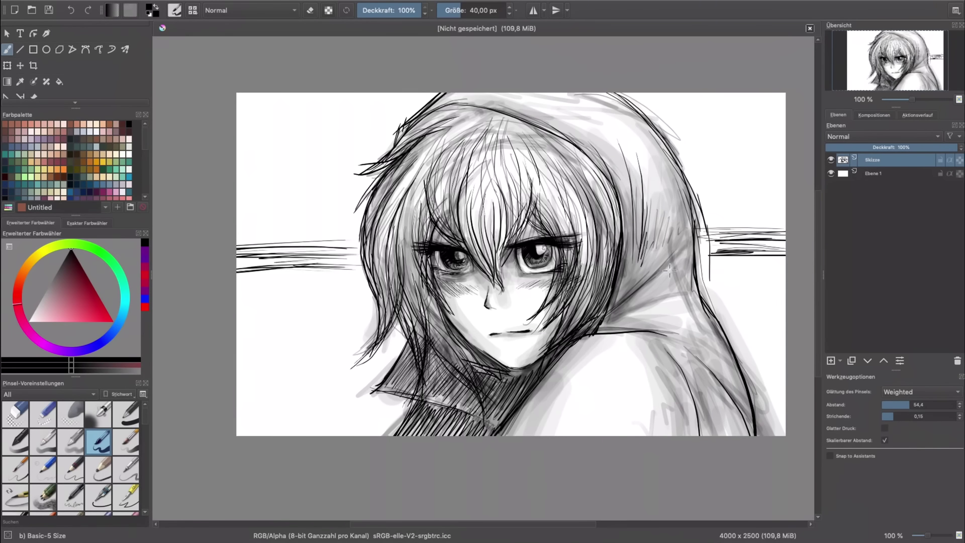
left_click(923, 100)
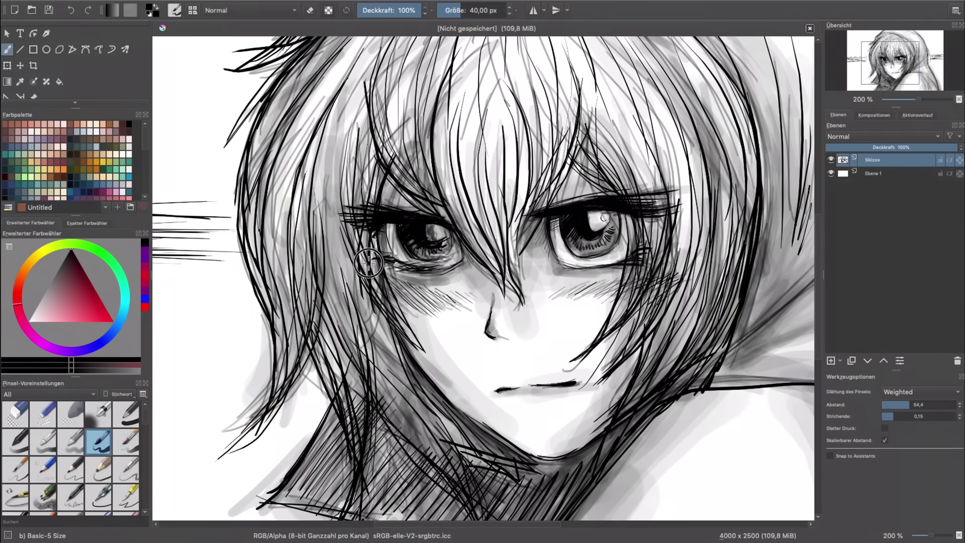
- Add lower lash strokes beneath both eyes
left_click_drag(368, 263, 420, 269)
mouse_move(584, 264)
left_mouse_down()
mouse_move(639, 253)
mouse_move(656, 208)
left_mouse_up()
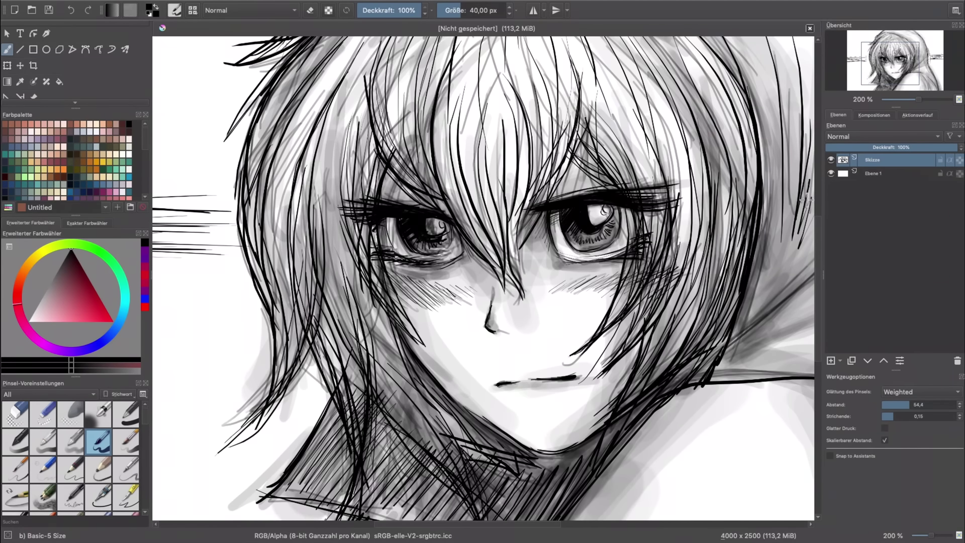
left_click_drag(919, 99, 913, 99)
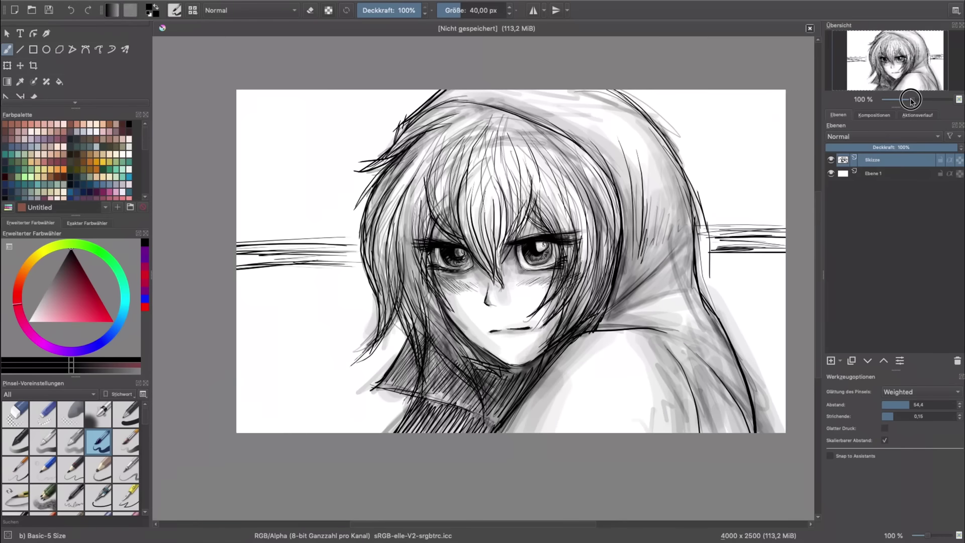
- Hatch the neck and shoulder at the lower right
left_click_drag(677, 287, 604, 331)
left_click_drag(696, 370, 683, 444)
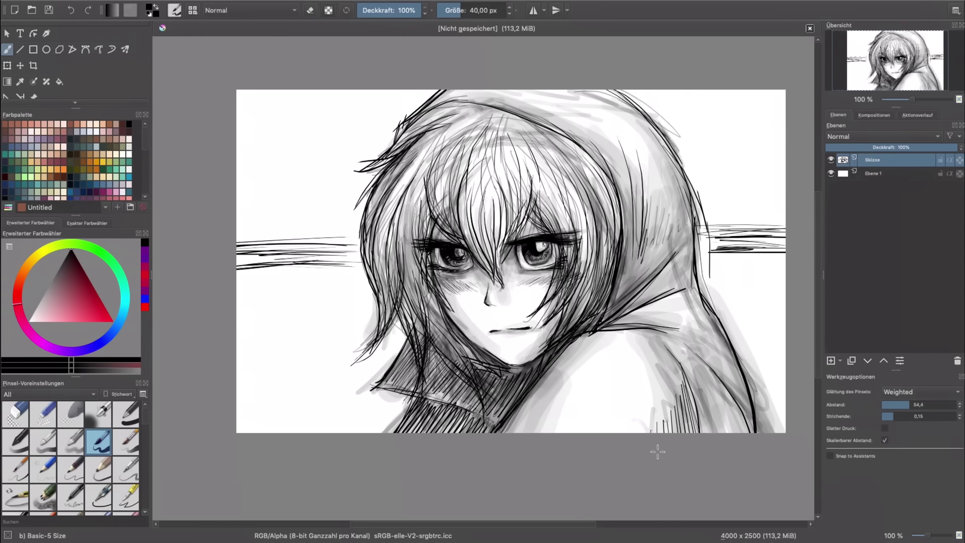
left_click_drag(744, 385, 719, 432)
left_click_drag(711, 311, 754, 420)
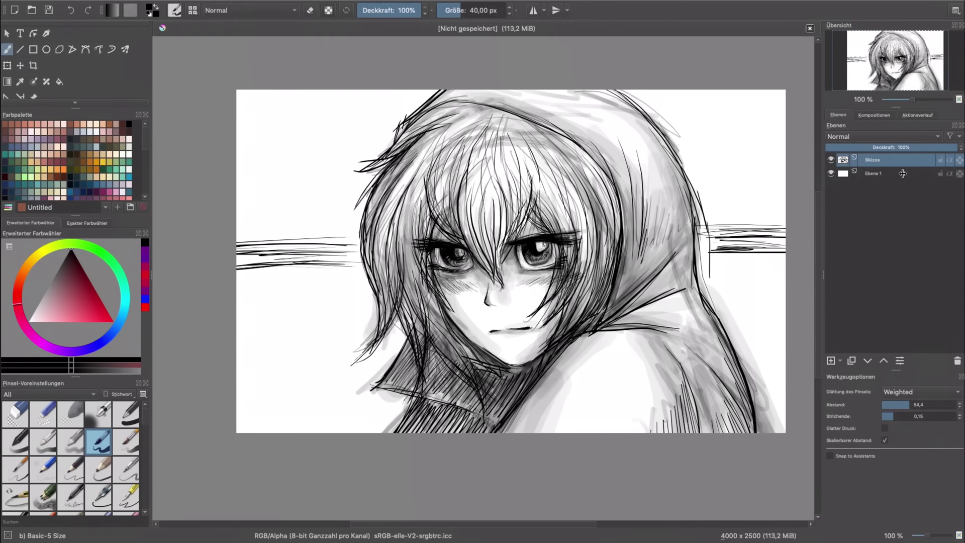
- Add a new layer Ebene 5 above Skizze, leaving Skizze at full opacity
left_click_drag(915, 148, 891, 147)
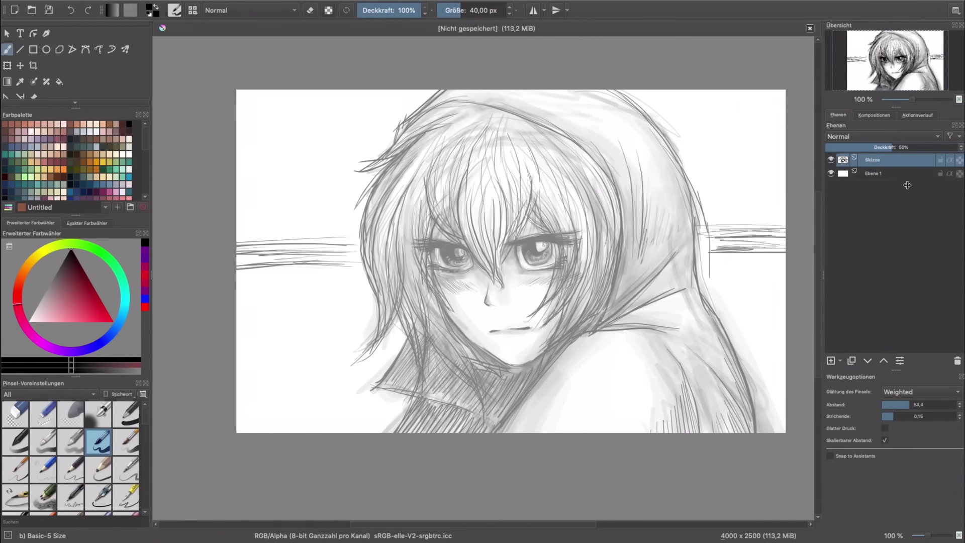
left_click(831, 361)
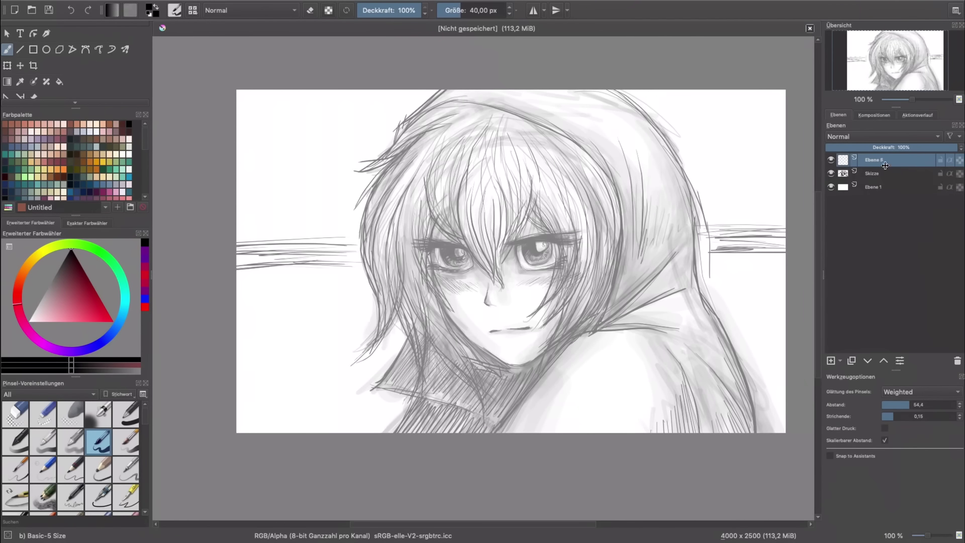
left_click(902, 174)
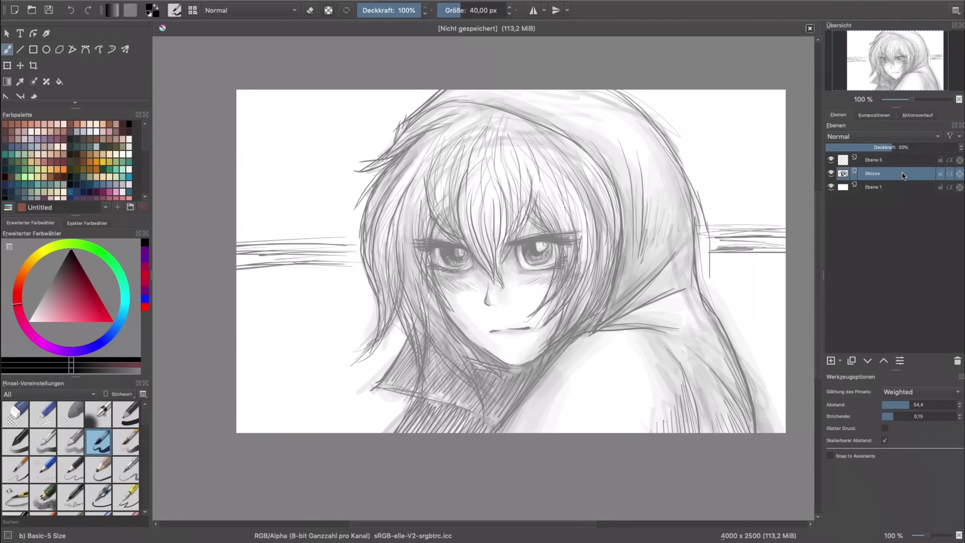
left_click_drag(901, 150, 958, 148)
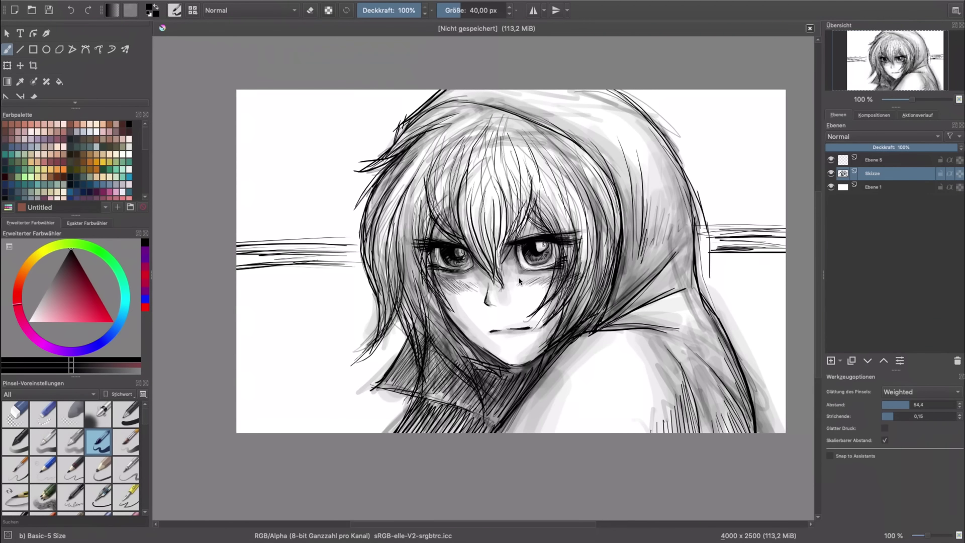
- Set the Skizze layer's blending mode to Multiplizieren
left_click(876, 187)
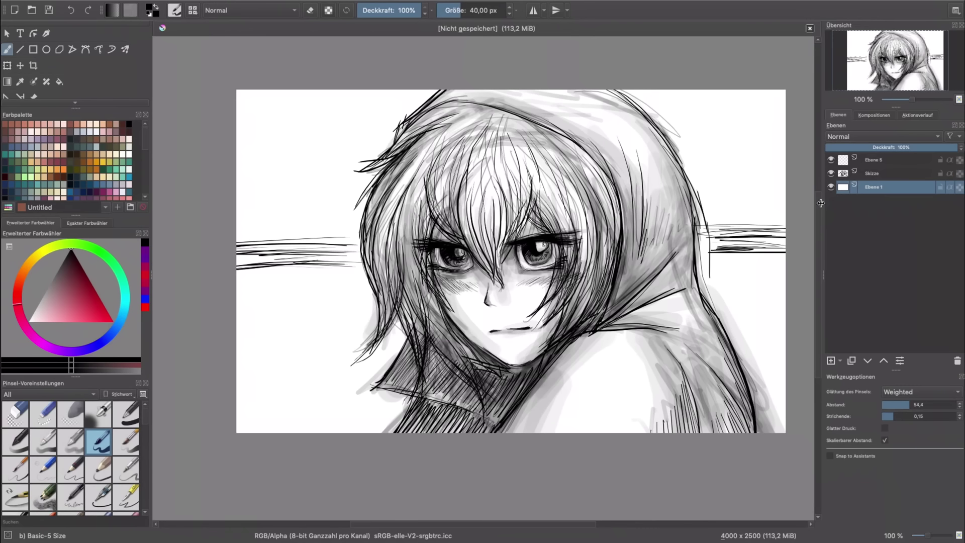
left_click(884, 176)
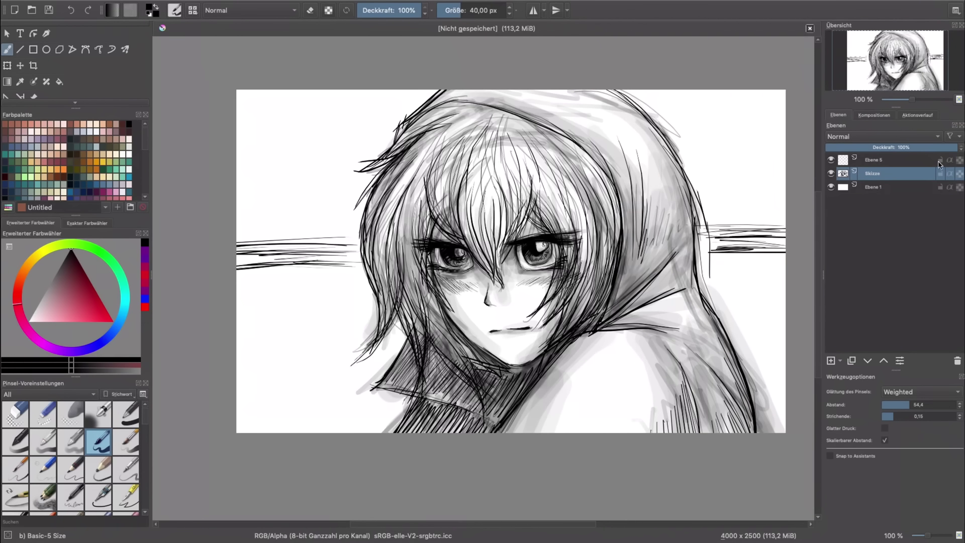
left_click(895, 138)
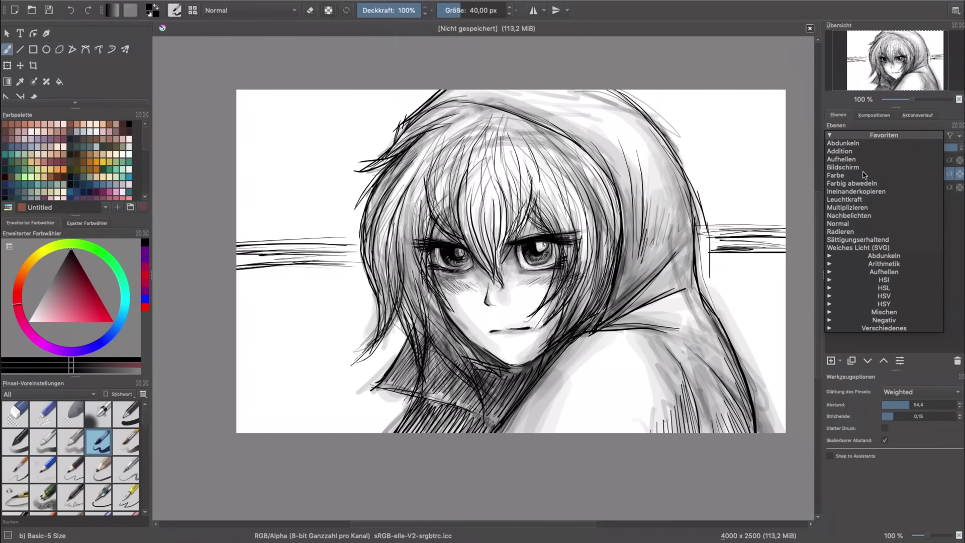
left_click(848, 207)
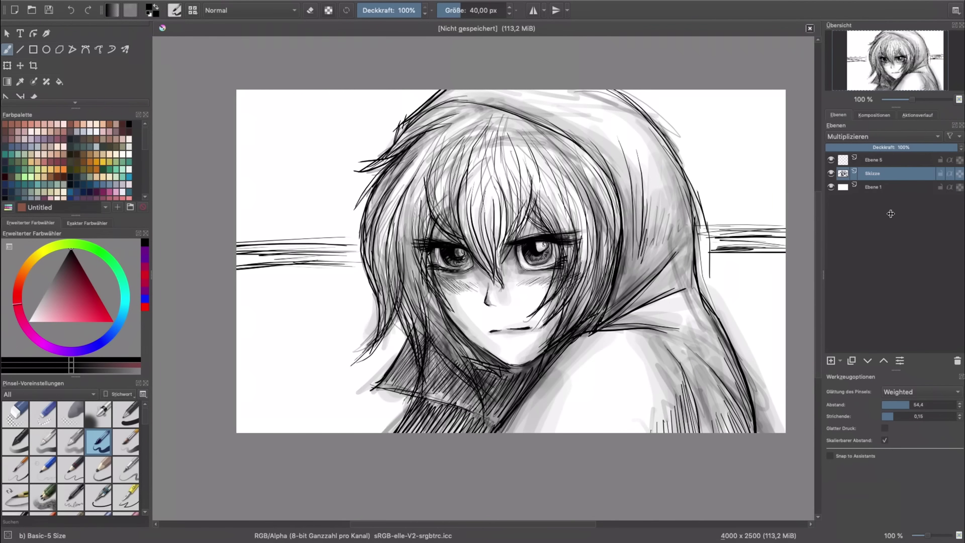
- Add a new layer above Ebene 1 and pick light pink with the Basic-1 brush
left_click(885, 190)
left_click(831, 361)
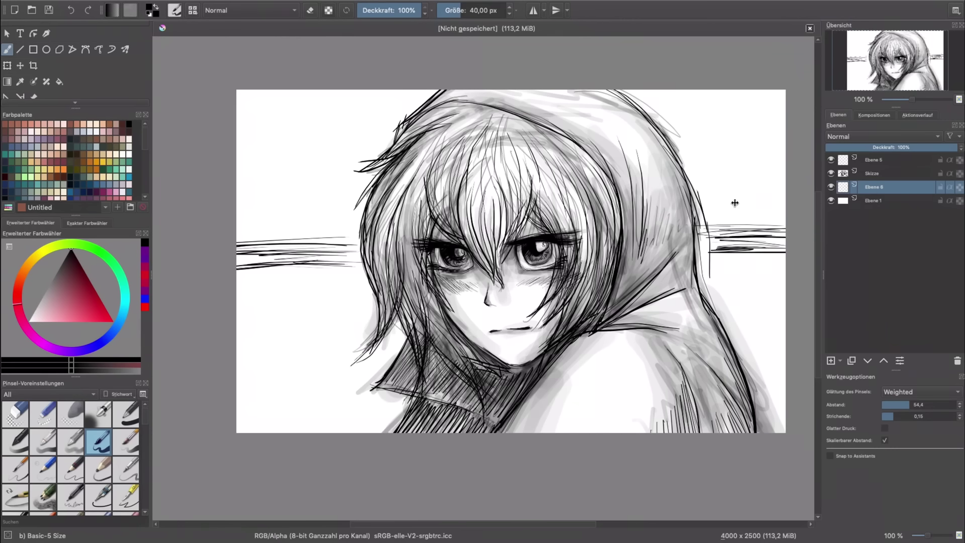
left_click(45, 132)
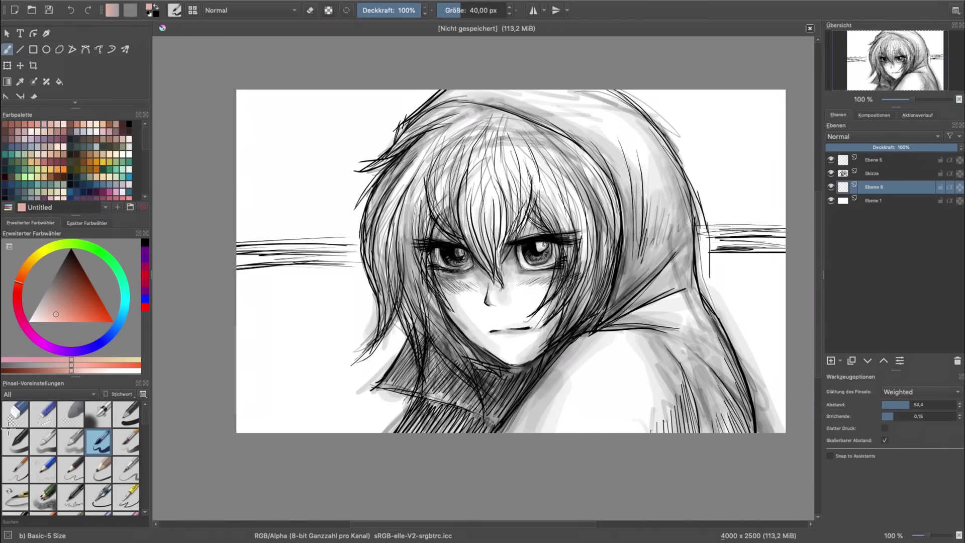
left_click(125, 413)
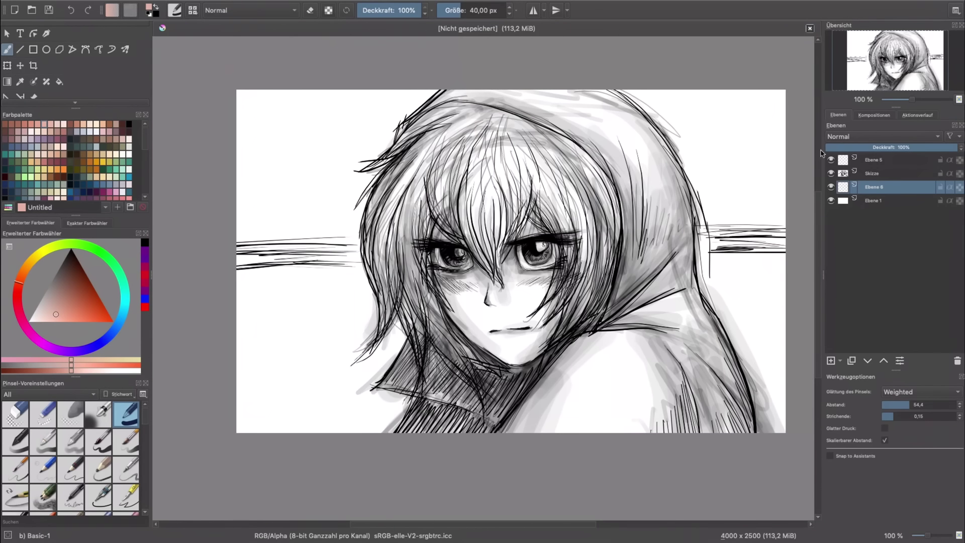
- Zoom to 200% and brush a pink patch above the left eye
left_click_drag(910, 101, 916, 102)
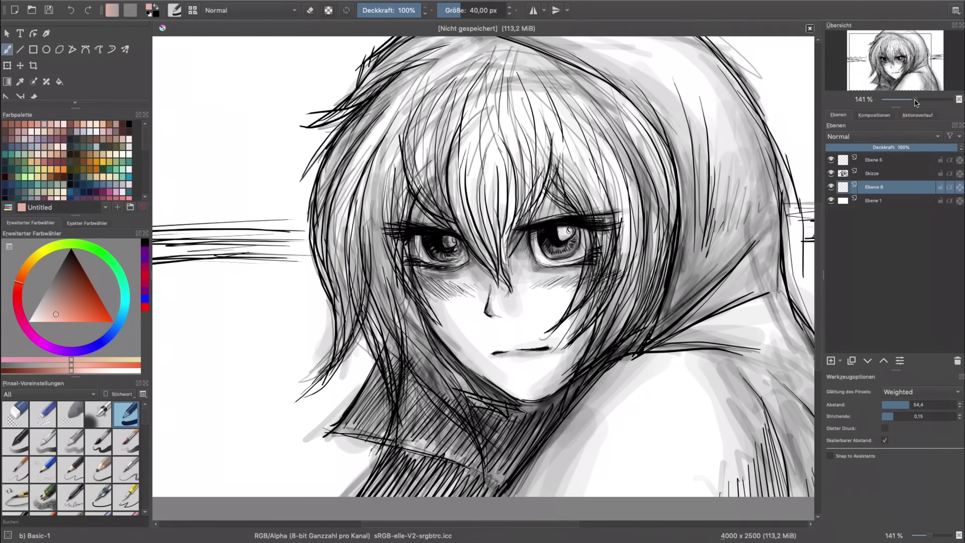
left_click_drag(916, 103, 911, 102)
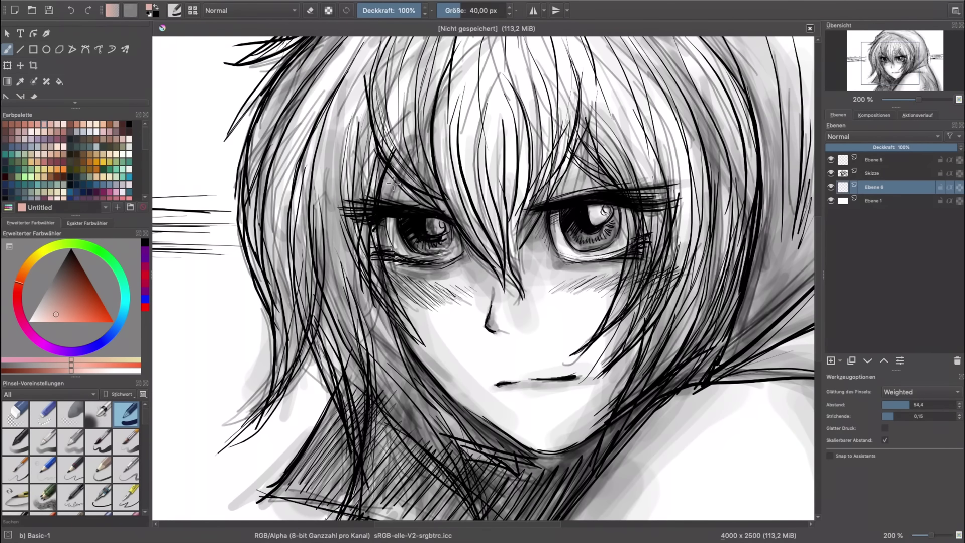
mouse_move(387, 201)
left_mouse_down()
mouse_move(397, 175)
mouse_move(387, 196)
mouse_move(419, 194)
left_mouse_up()
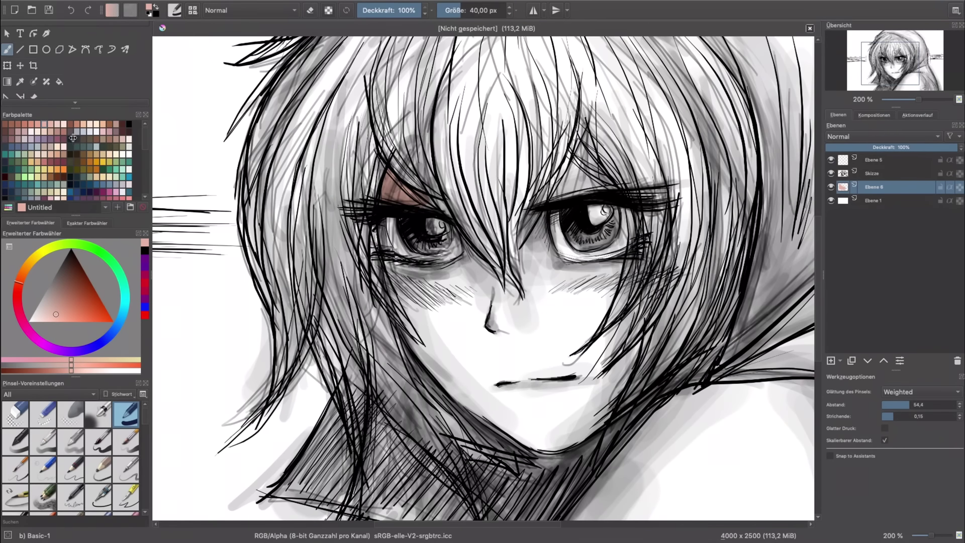
- Paint very light pink skin around the left eye, undoing a stray cheek stroke
left_click(63, 123)
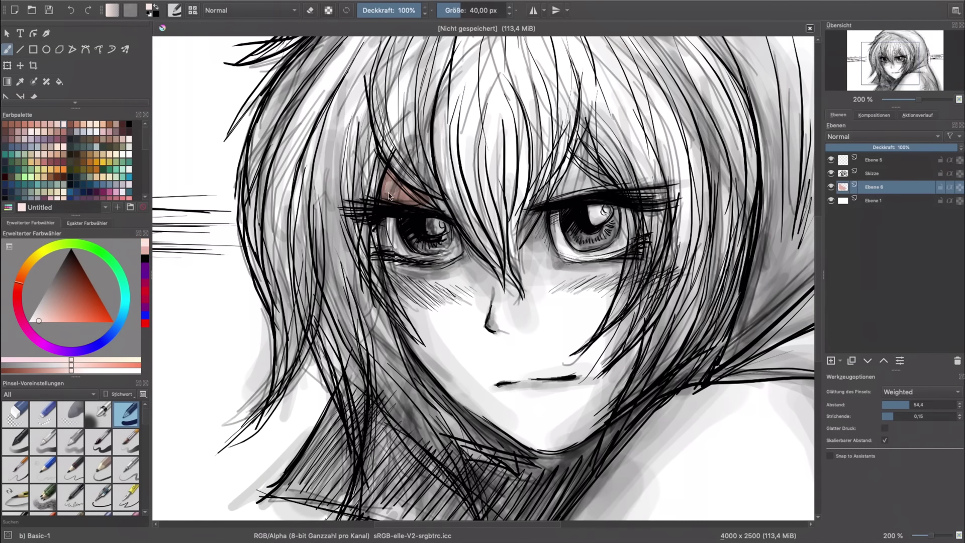
left_click_drag(382, 176, 441, 208)
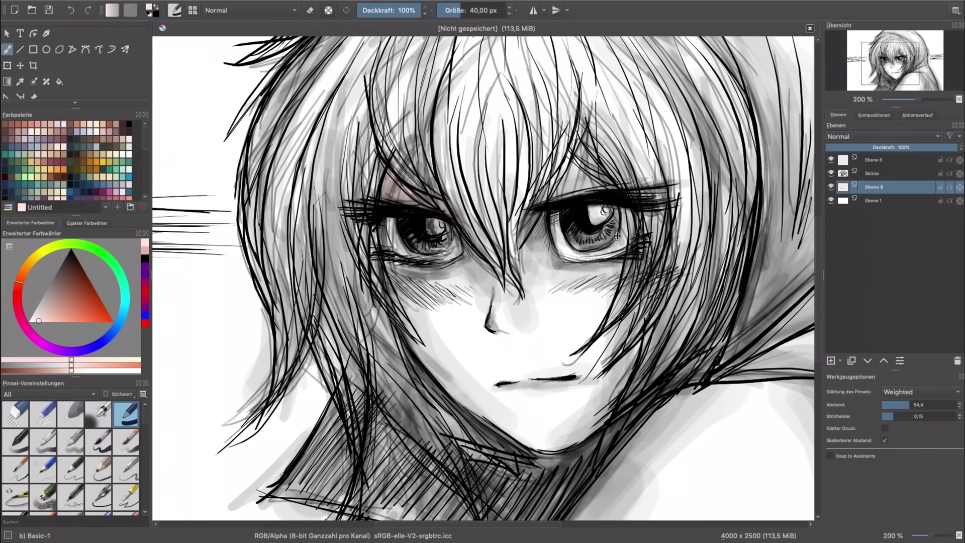
mouse_move(381, 248)
left_mouse_down()
mouse_move(410, 300)
mouse_move(470, 271)
mouse_move(452, 276)
mouse_move(463, 287)
mouse_move(431, 345)
mouse_move(392, 297)
mouse_move(455, 382)
mouse_move(473, 370)
mouse_move(603, 166)
mouse_move(483, 326)
left_mouse_up()
mouse_move(524, 423)
left_mouse_down()
mouse_move(459, 284)
mouse_move(578, 160)
left_mouse_up()
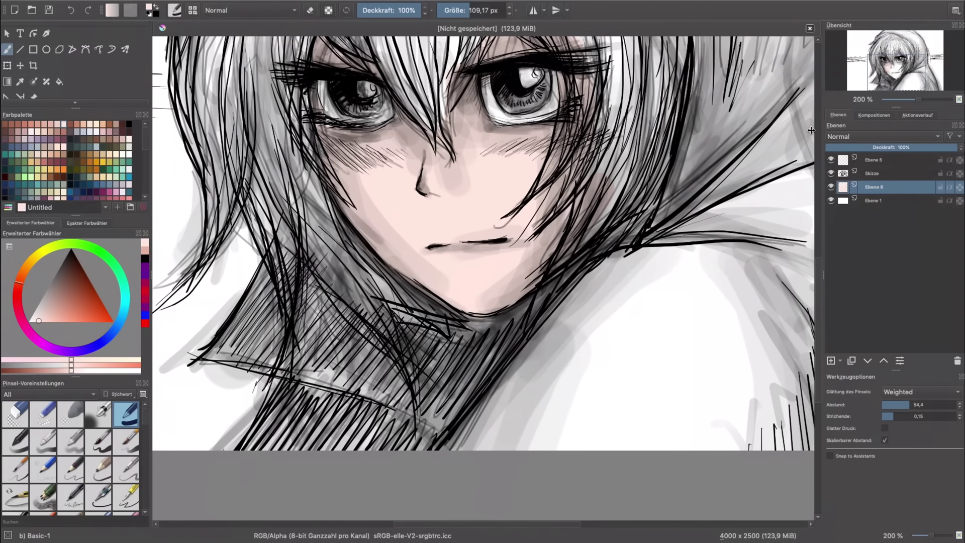
key("ctrl+z")
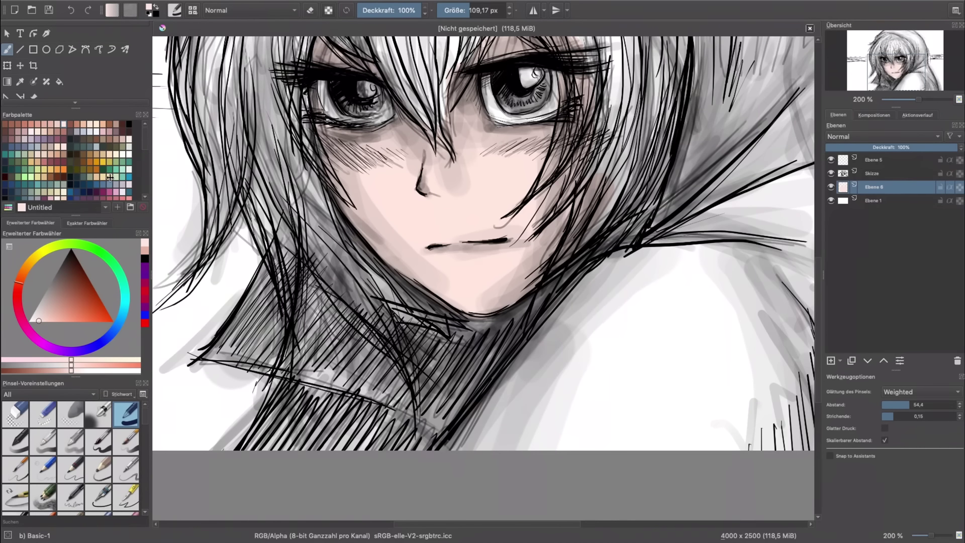
- Paint the hair gold across the top, left and right sides of the head
left_click(53, 174)
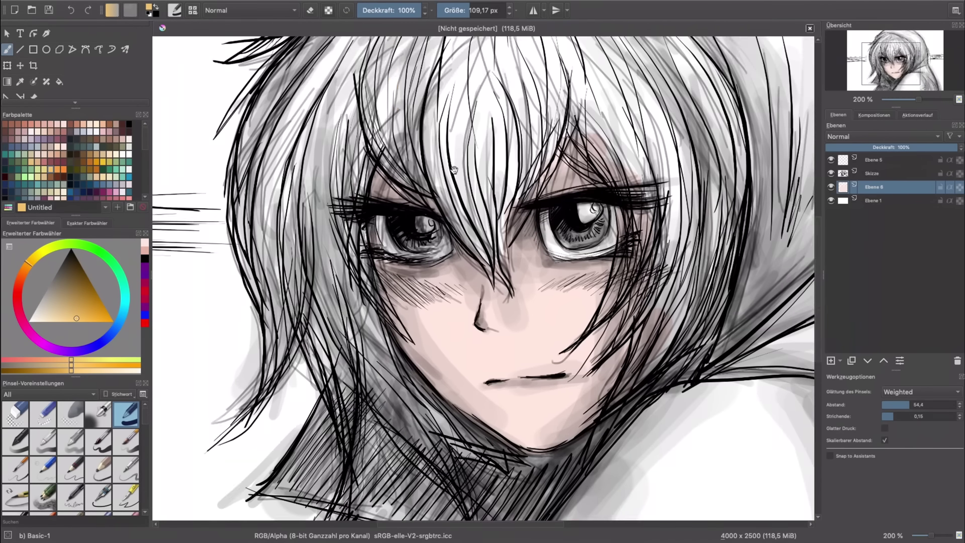
left_click_drag(453, 125, 367, 119)
left_click_drag(322, 151, 262, 176)
mouse_move(528, 76)
left_mouse_down()
mouse_move(315, 307)
mouse_move(280, 319)
left_mouse_up()
left_click_drag(382, 221, 351, 322)
left_click_drag(443, 75, 428, 342)
mouse_move(468, 40)
left_mouse_down()
mouse_move(452, 226)
mouse_move(398, 140)
mouse_move(268, 291)
left_mouse_up()
left_click_drag(282, 146, 362, 302)
mouse_move(443, 76)
left_mouse_down()
mouse_move(323, 135)
mouse_move(553, 252)
mouse_move(503, 362)
left_mouse_up()
left_click_drag(603, 216, 528, 322)
left_click_drag(629, 100, 612, 164)
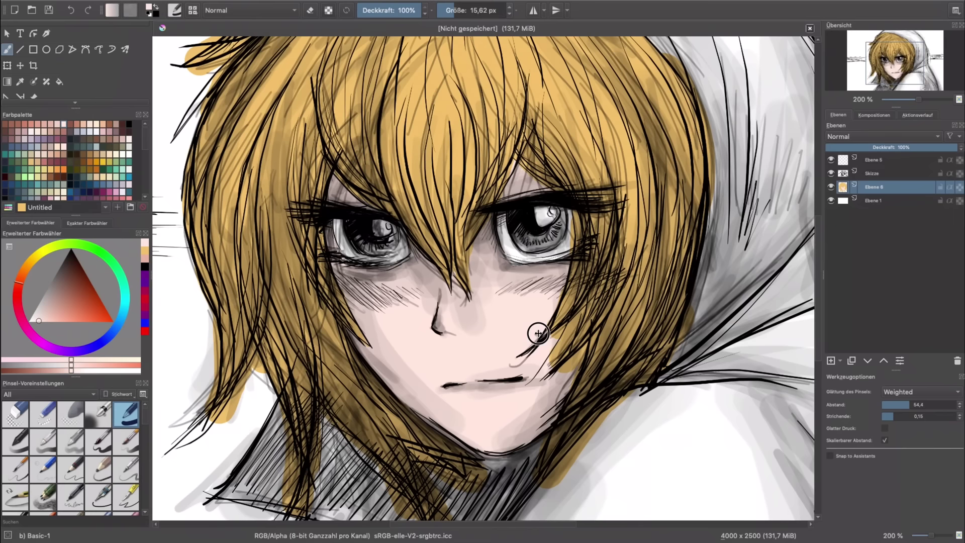
- Add light skin strokes near the right cheek
left_click_drag(528, 322, 563, 361)
mouse_move(566, 326)
left_mouse_down()
mouse_move(583, 372)
mouse_move(553, 397)
left_mouse_up()
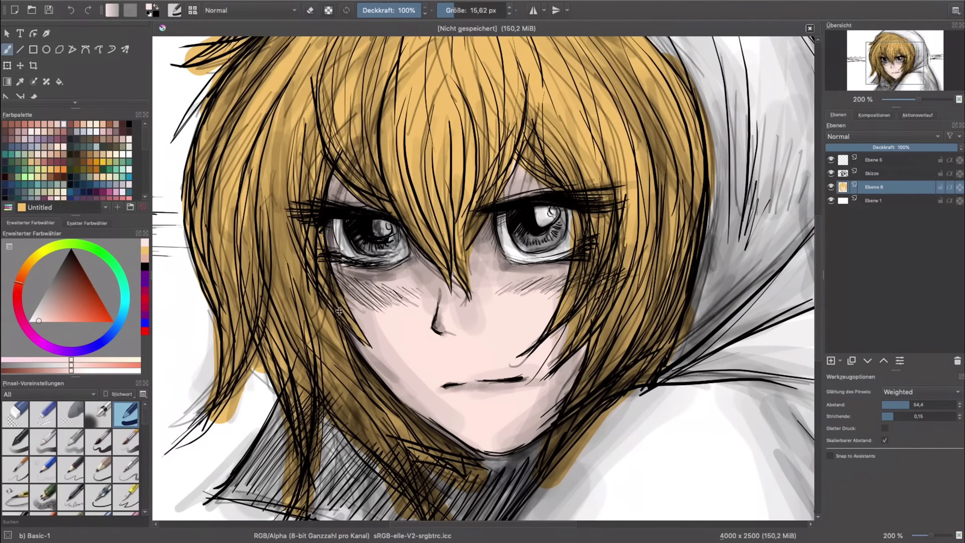
left_click_drag(339, 312, 490, 432)
- Turn eraser mode back off and paint the right eye's iris dark red
key("e")
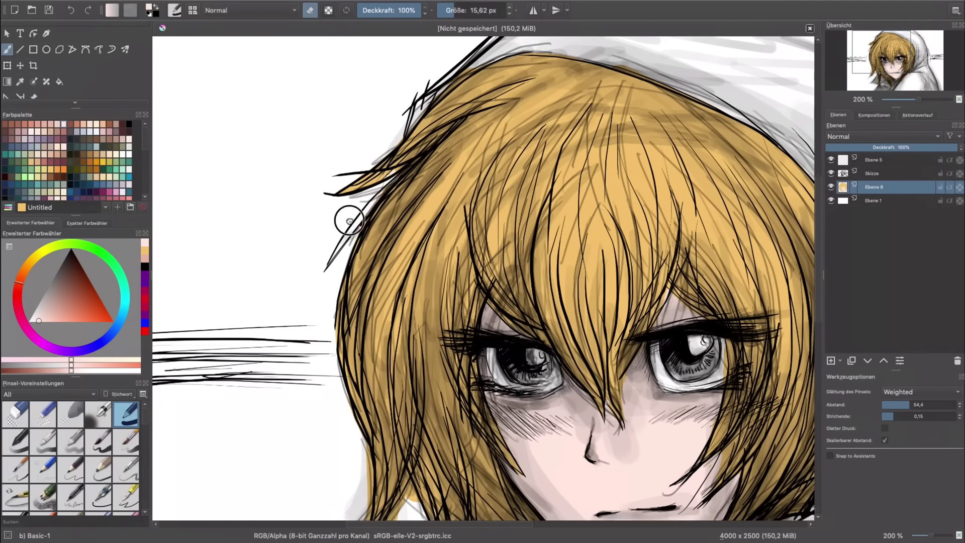
scroll(349, 222, "down", 5)
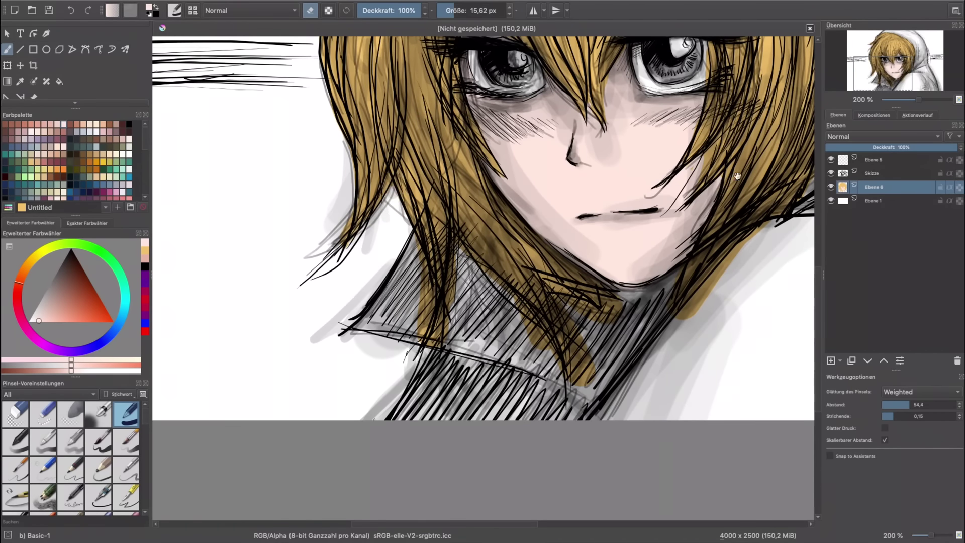
left_click_drag(737, 176, 536, 478)
key("e")
left_click_drag(38, 320, 100, 298)
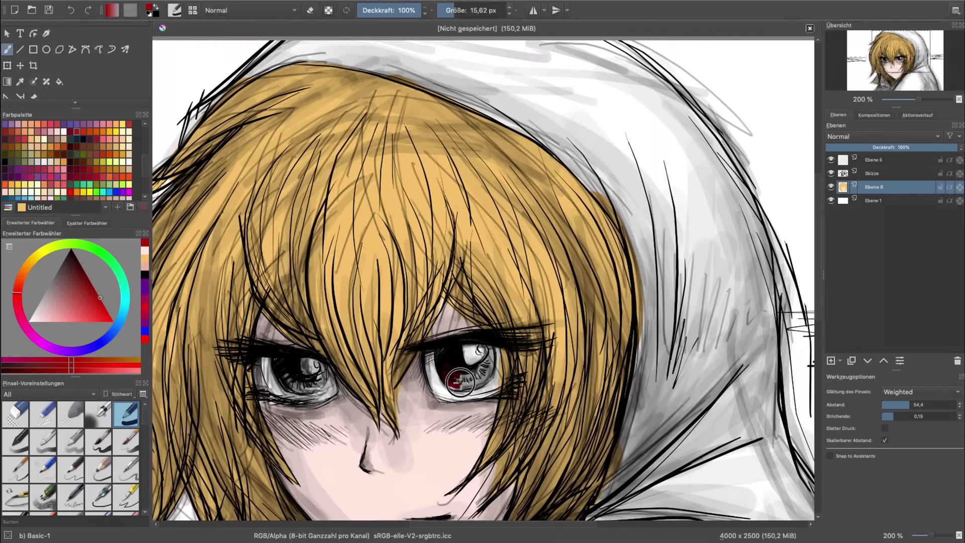
left_click_drag(459, 383, 487, 372)
left_click_drag(434, 334, 475, 313)
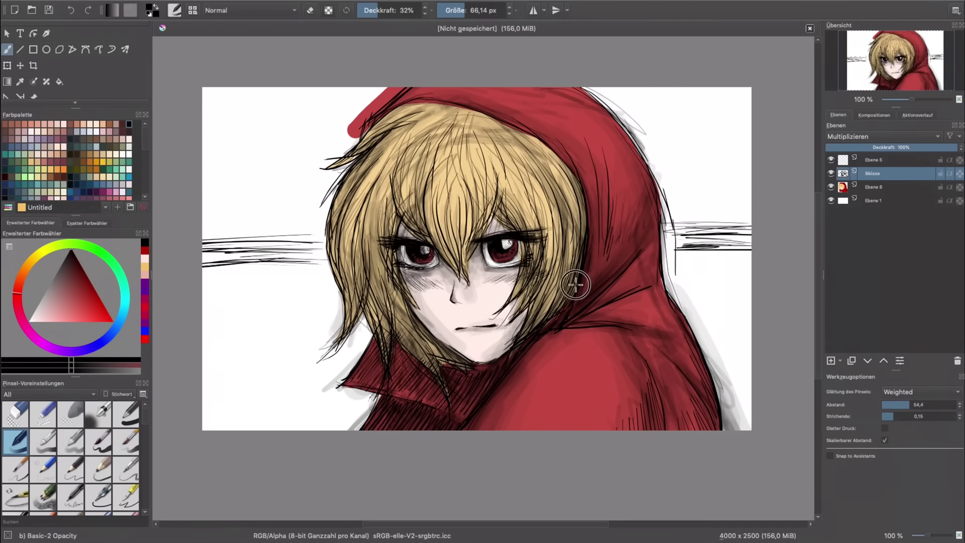
- Undo the trial hood and hair shading, then hide colour layer Ebene 6
left_click_drag(578, 280, 653, 331)
left_click_drag(472, 166, 482, 267)
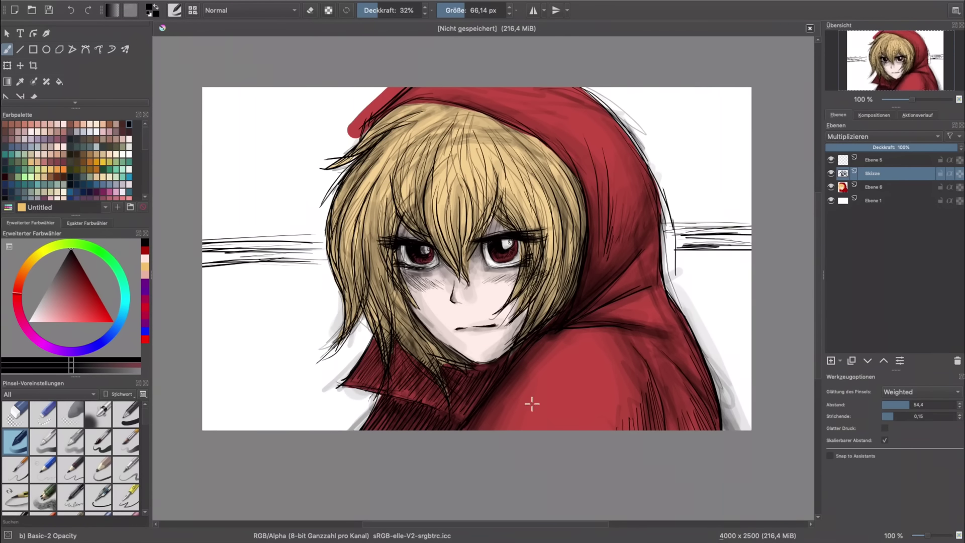
key("ctrl+z")
left_click(874, 188)
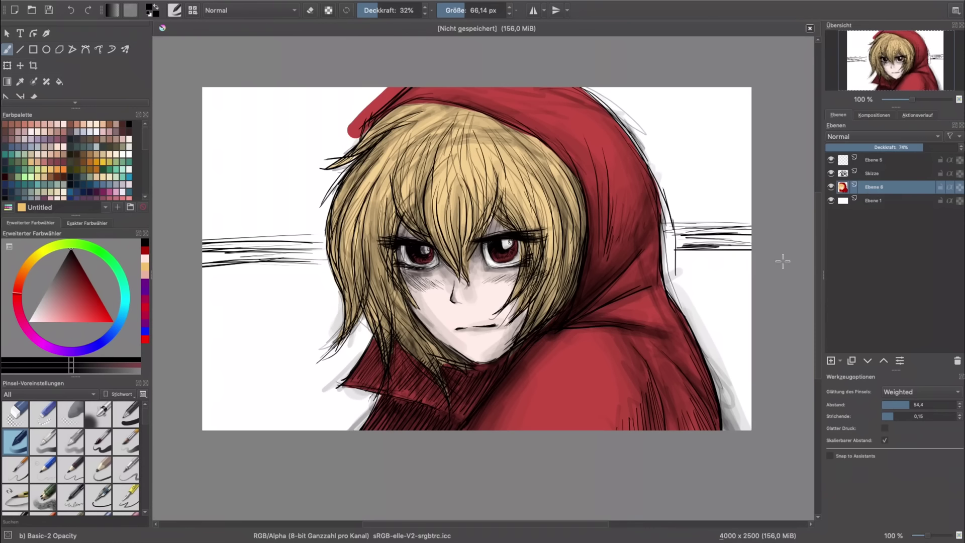
left_click(831, 187)
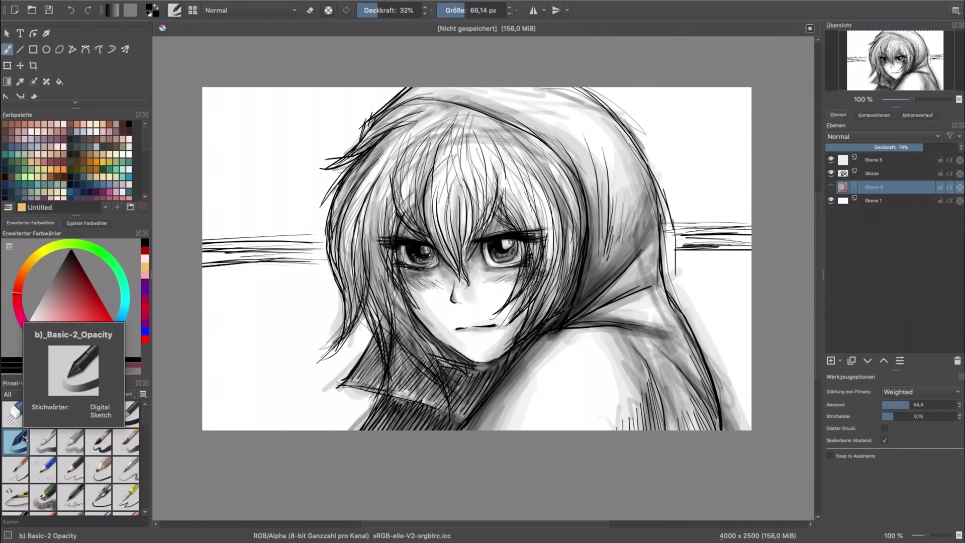
- Switch to the Basic-5 Size brush, show Ebene 6 again and select Skizze
left_click(107, 446)
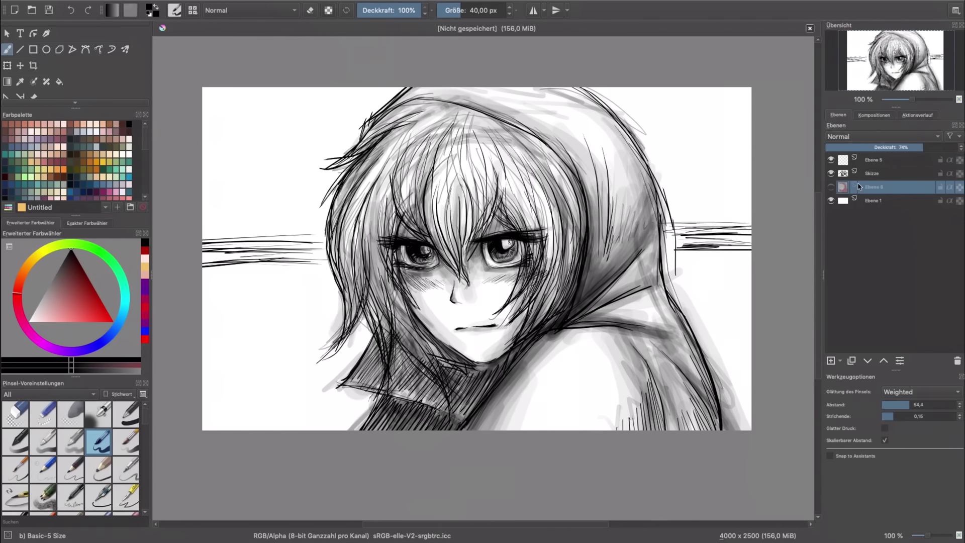
left_click(875, 172)
left_click(831, 186)
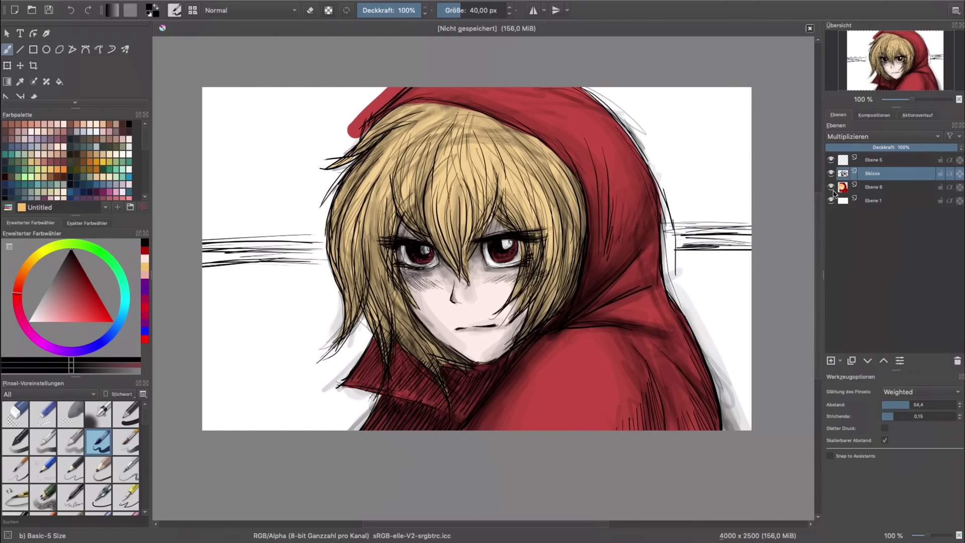
- Turn off Ebene 6's visibility in the Layers docker
left_click(831, 187)
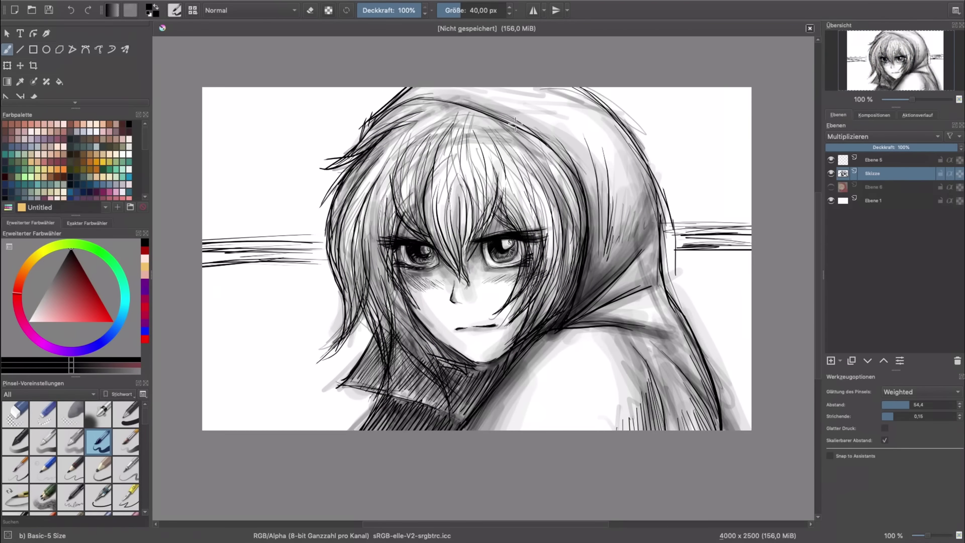